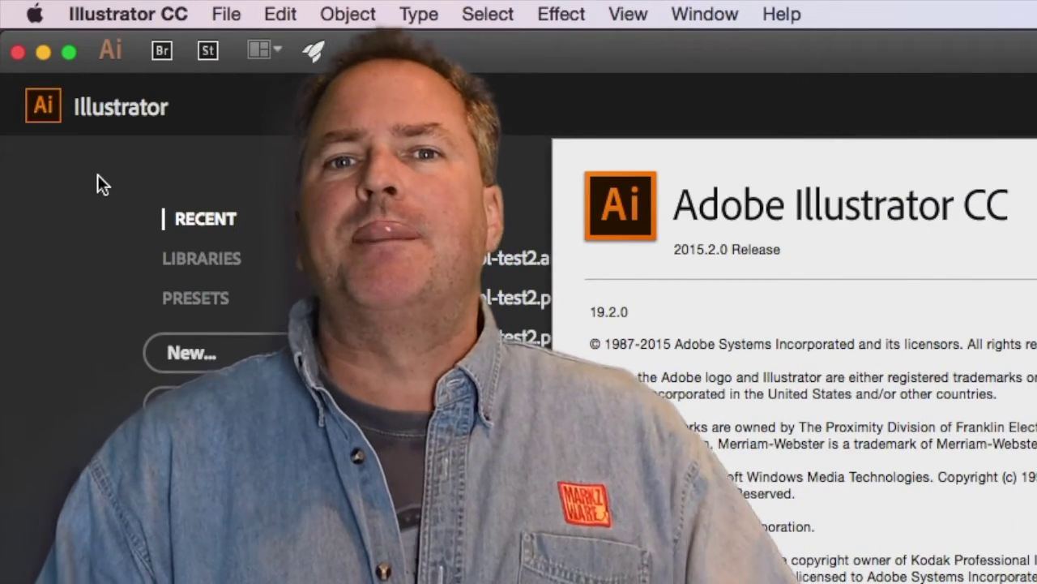
Step: Dismiss the About Illustrator version dialog to reach the Shaper introduction
click(930, 231)
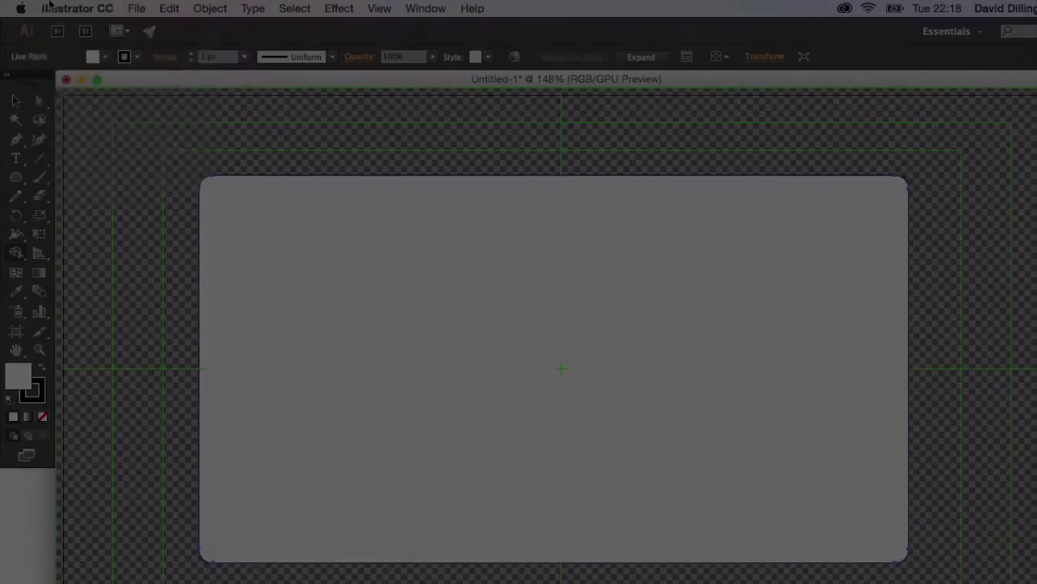
Step: Check the installed Illustrator version in About Illustrator and close it
click(51, 7)
click(56, 28)
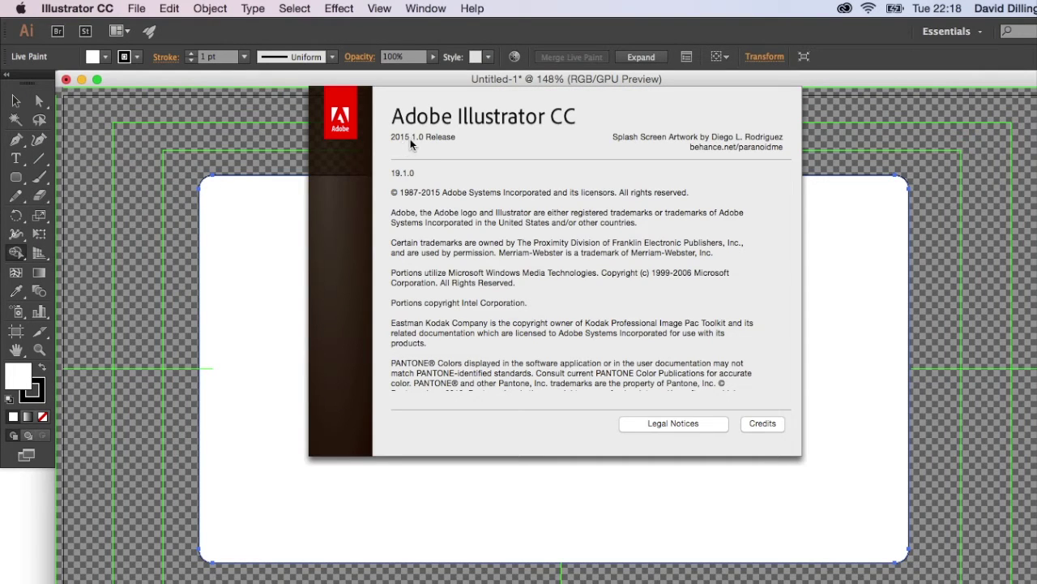
click(458, 194)
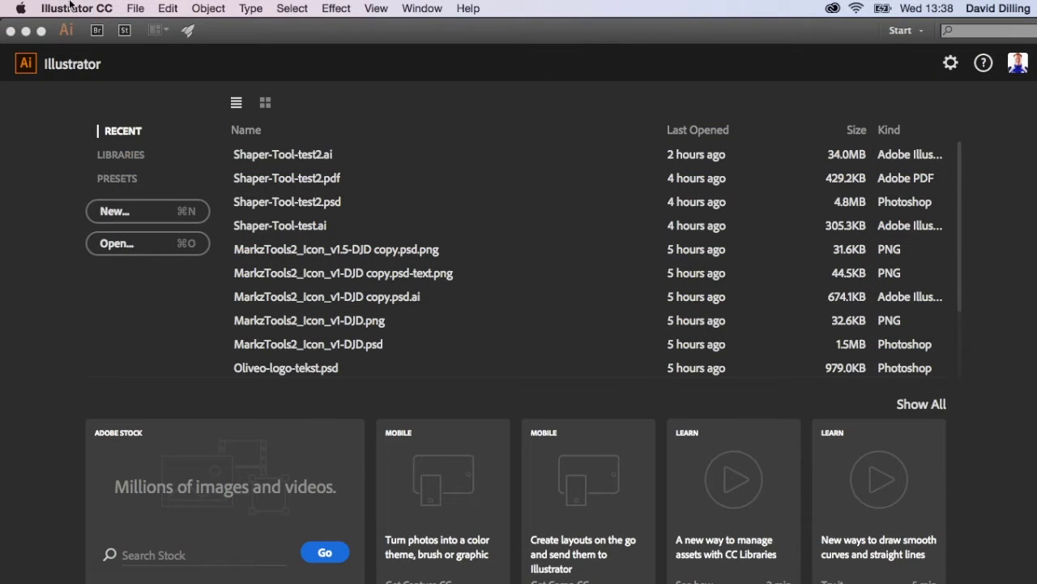
Step: Recheck the version, then bring up the New Document dialog preset to HDTV 1080
click(70, 6)
click(81, 26)
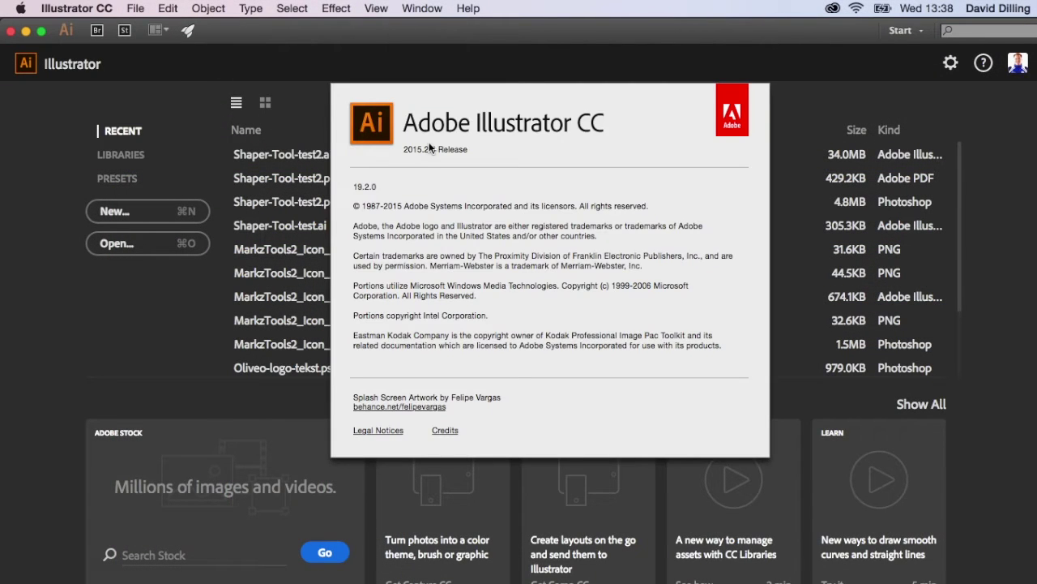
click(488, 149)
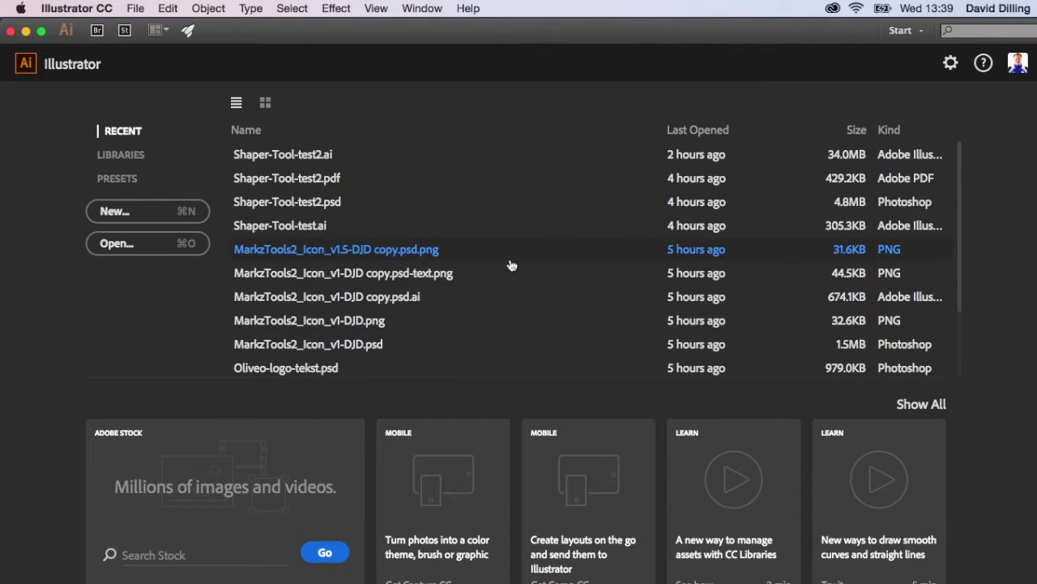
click(159, 212)
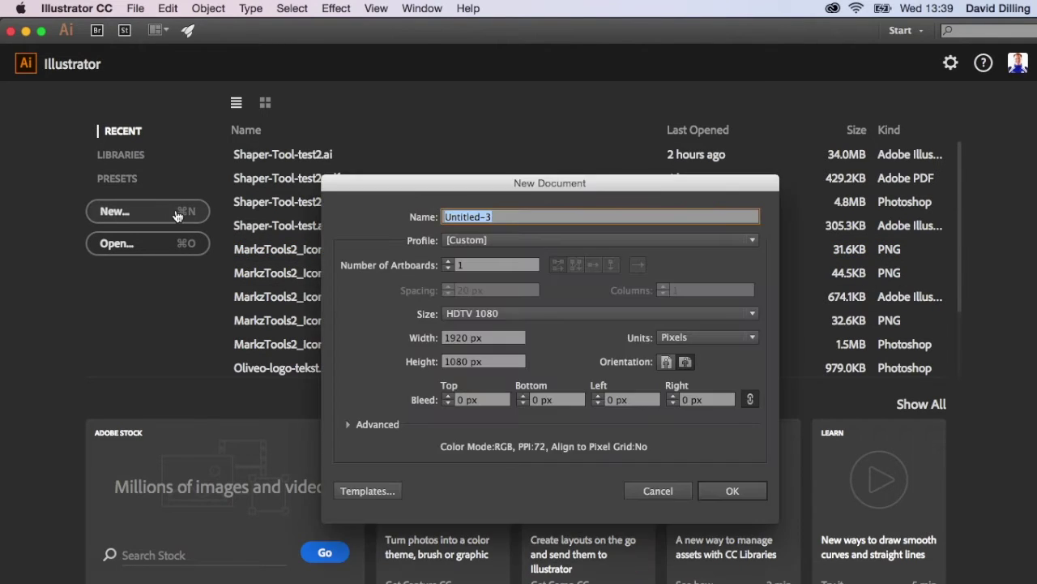
Step: Create the new HDTV 1080 document at 1920 × 1080 px
click(732, 491)
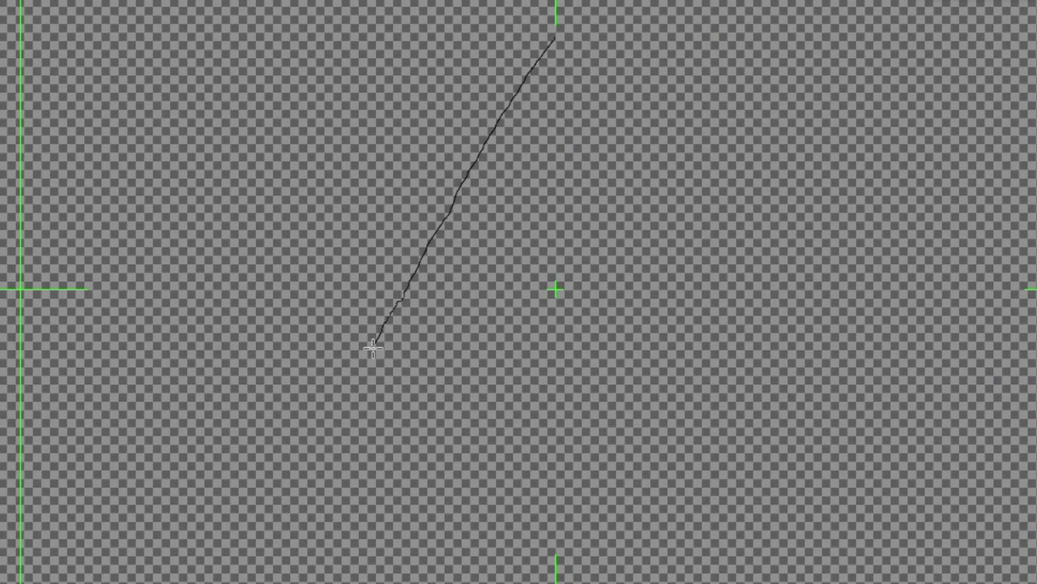
Step: Sketch a triangle treetop and a narrow rectangular trunk below it with the Shaper tool
mouse_move(368, 361)
mouse_down()
mouse_move(705, 344)
mouse_move(561, 31)
mouse_up()
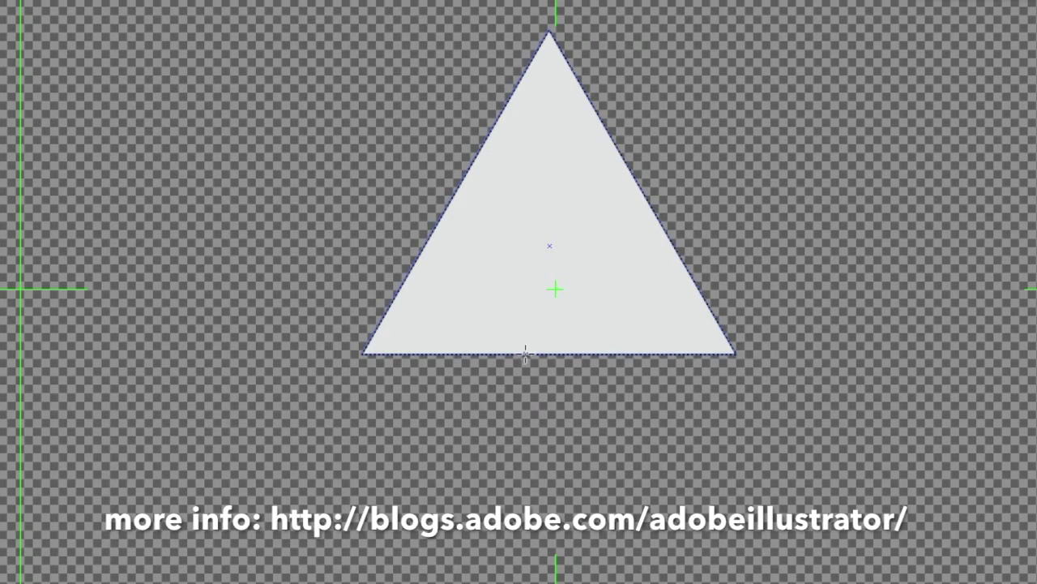
mouse_move(523, 353)
mouse_down()
mouse_move(526, 480)
mouse_move(564, 481)
mouse_move(556, 344)
mouse_move(525, 354)
mouse_up()
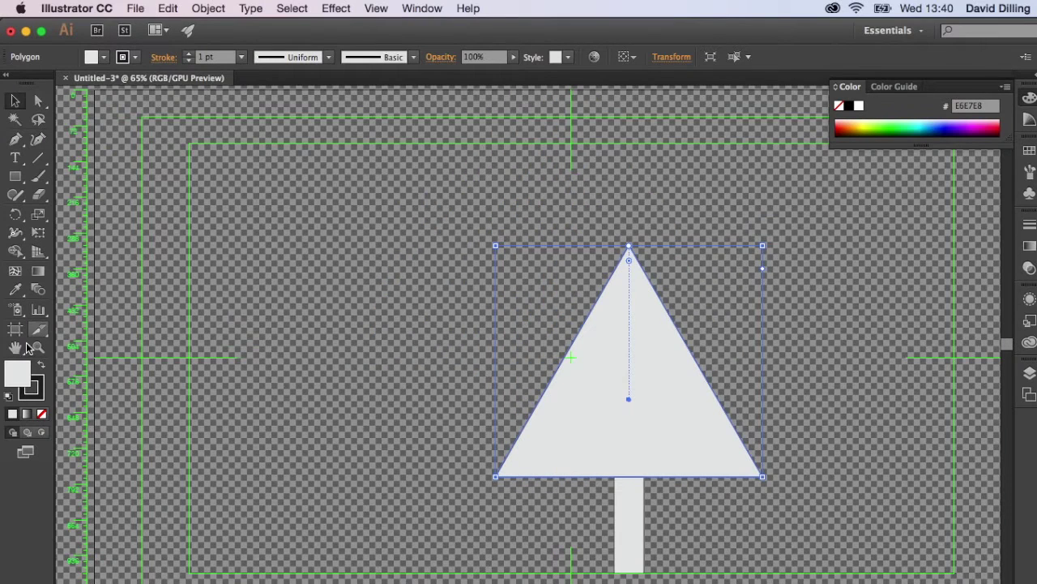
Step: Fill the triangle treetop dark green 1A3304
double_click(17, 373)
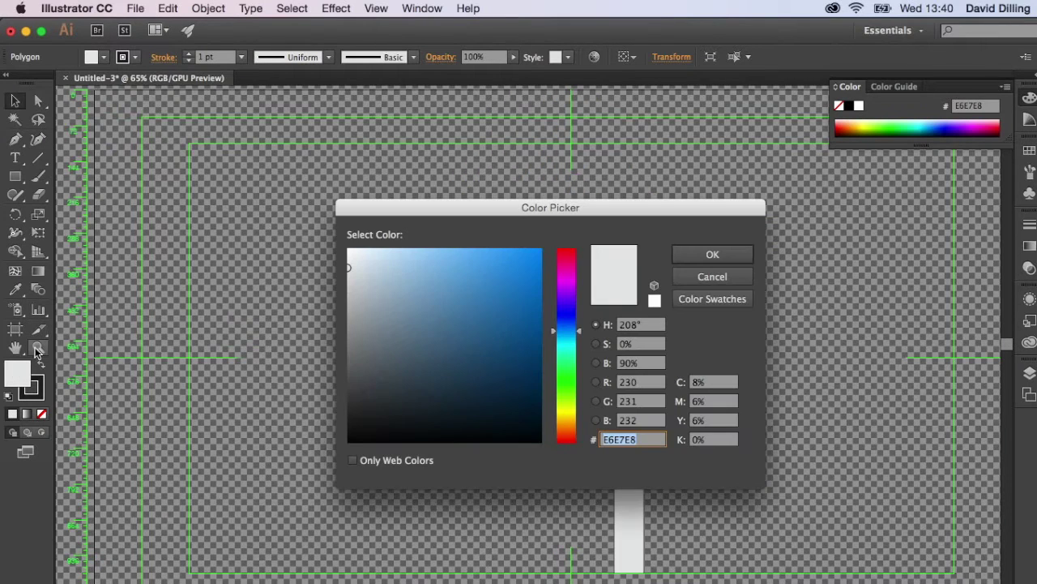
click(571, 392)
click(527, 403)
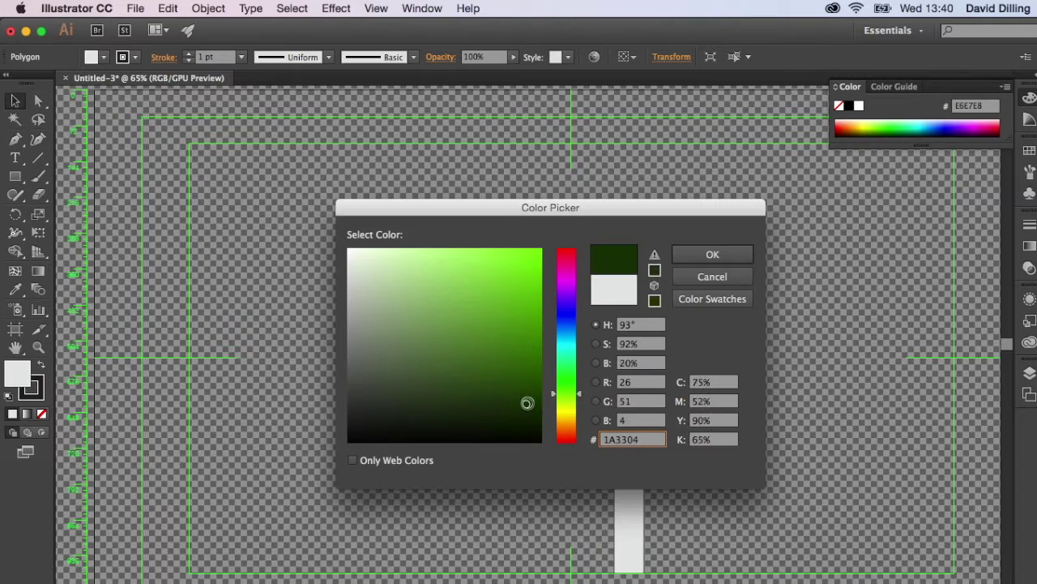
click(705, 255)
click(824, 431)
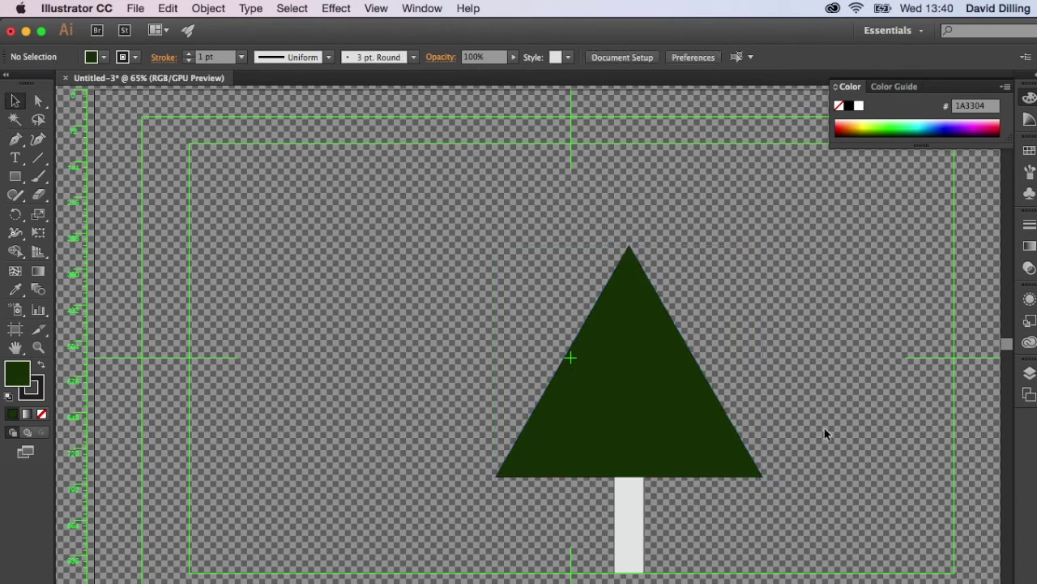
Step: Fill the trunk rectangle brown 4C330F, then return to the Shaper tool
double_click(638, 500)
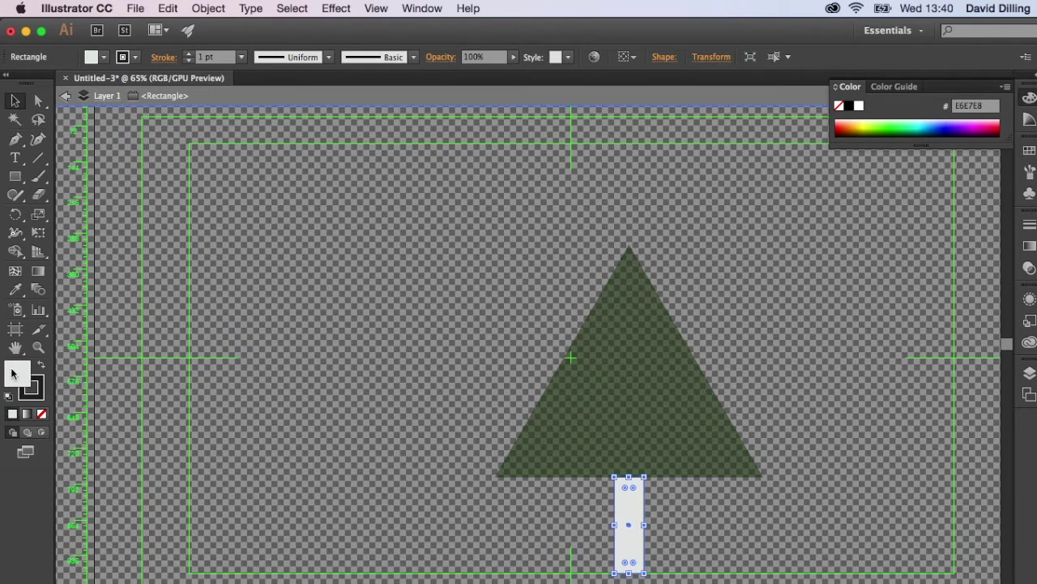
double_click(12, 373)
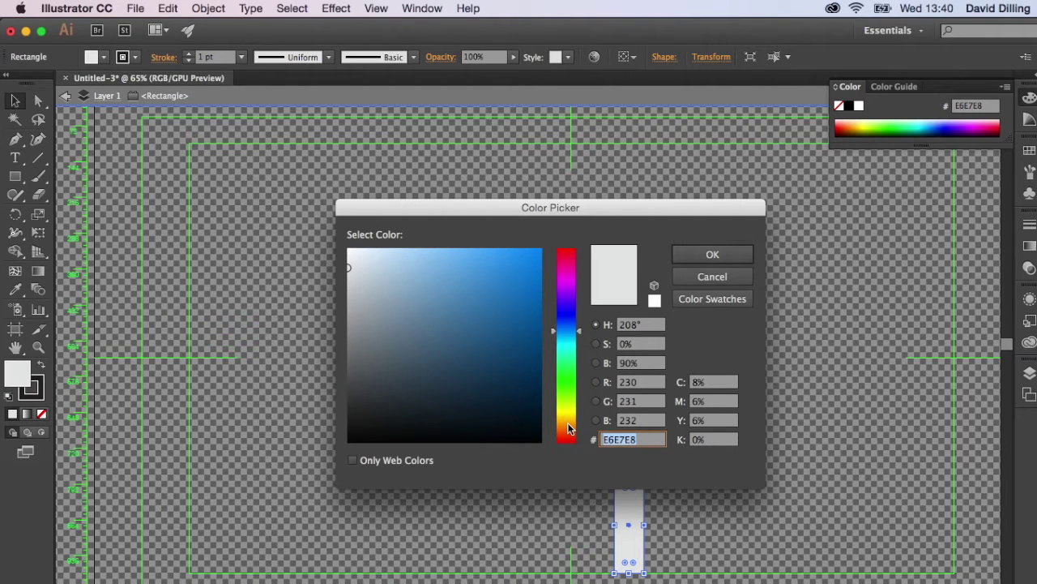
text(E5E5E5)
click(516, 408)
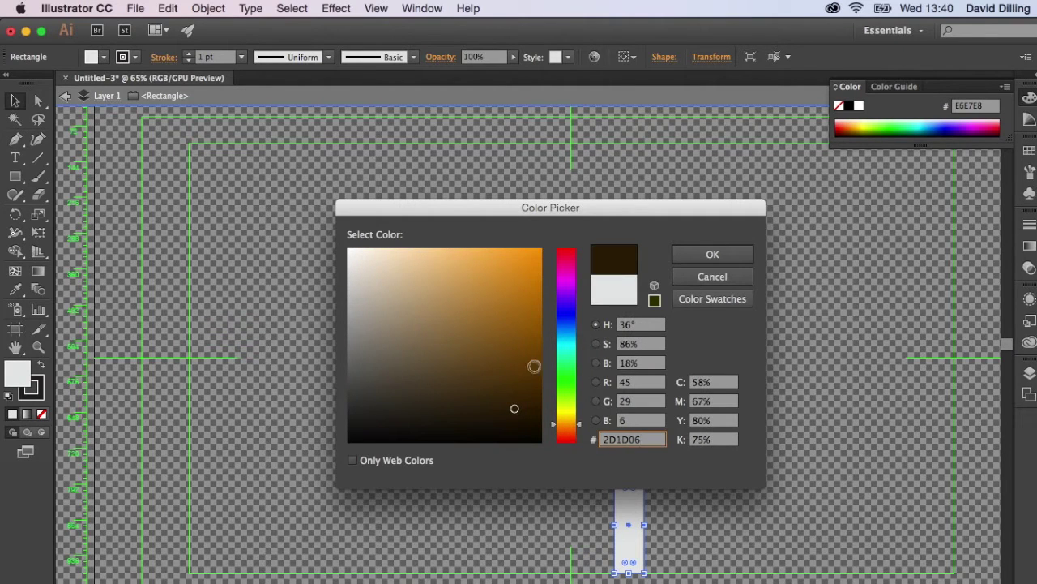
click(505, 381)
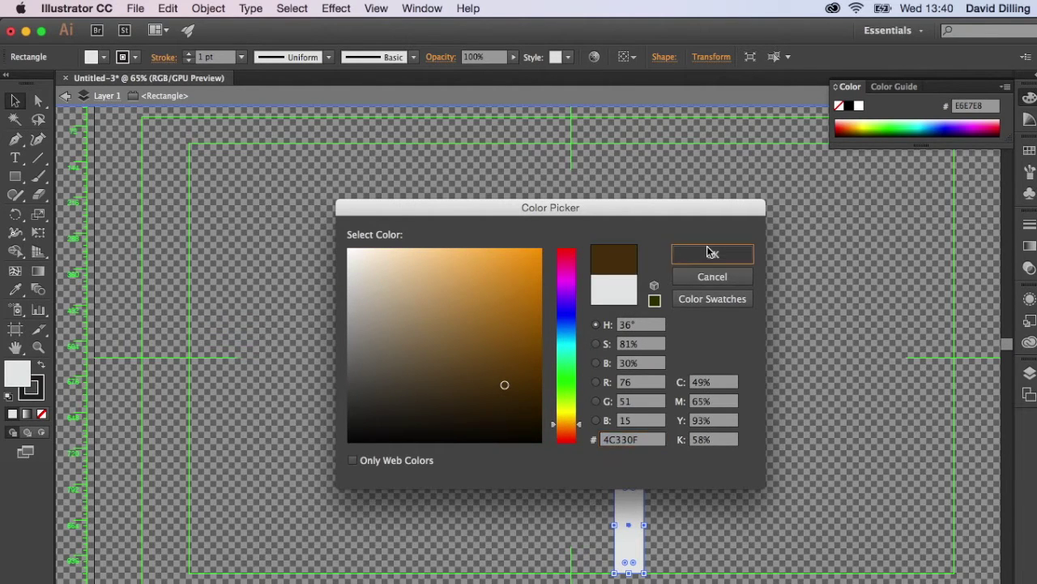
click(713, 254)
click(767, 250)
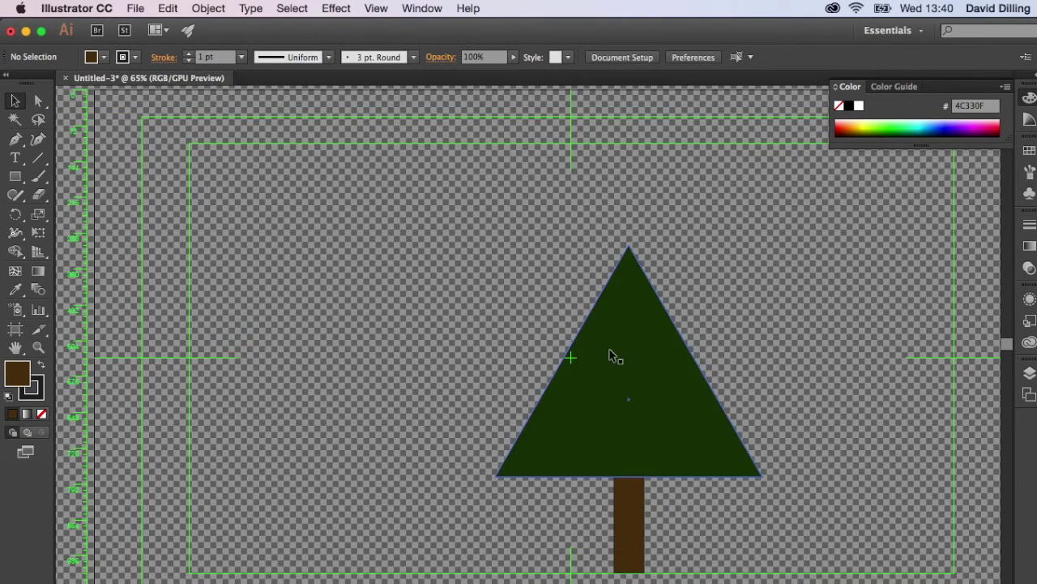
key(shift+n)
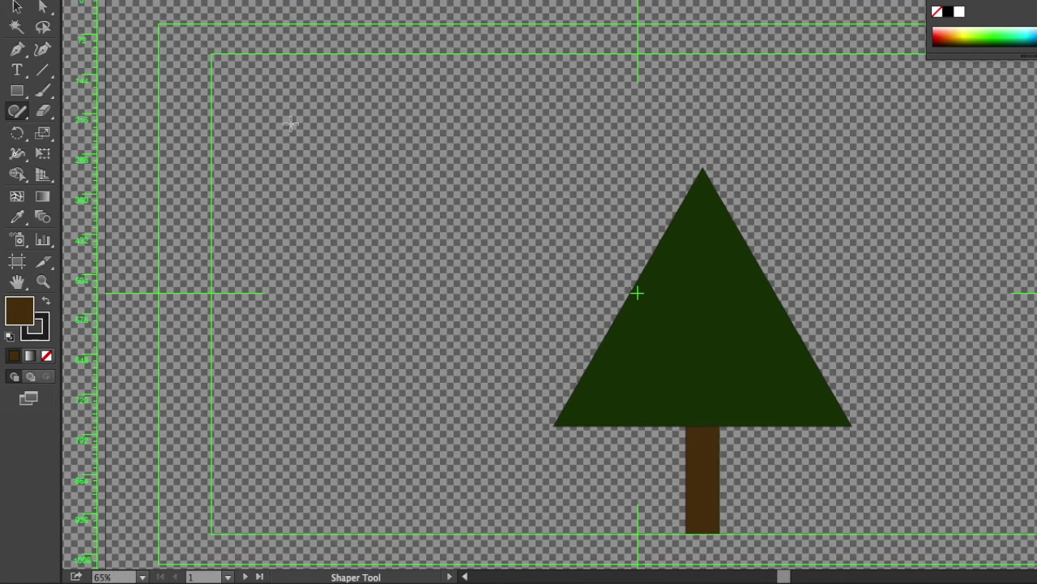
Step: Sketch two overlapping circles in the upper left beside the tree
mouse_move(290, 123)
mouse_down()
mouse_move(261, 138)
mouse_move(264, 226)
mouse_move(351, 181)
mouse_move(305, 117)
mouse_up()
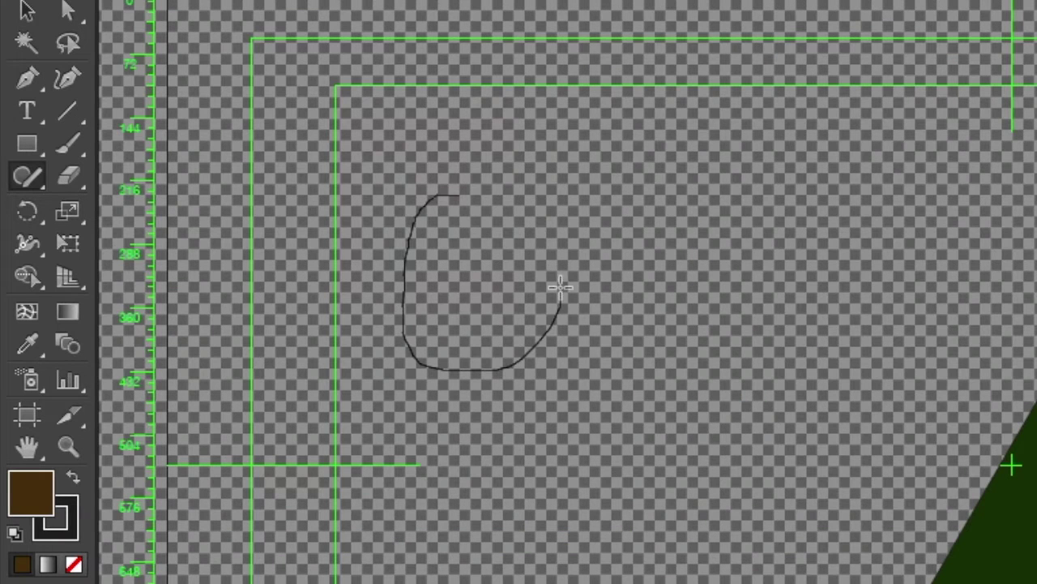
drag(483, 188, 424, 202)
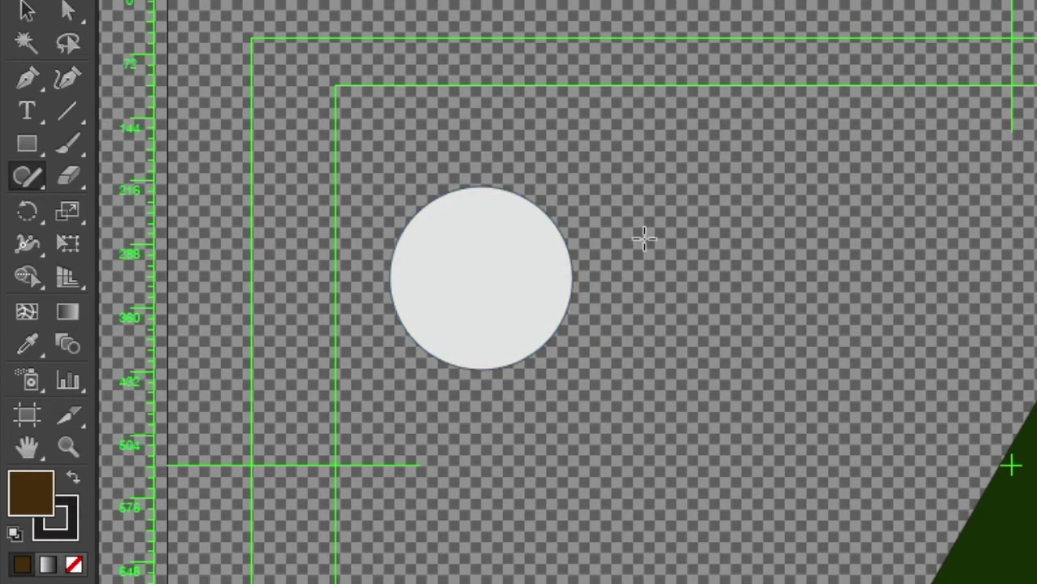
click(571, 220)
drag(575, 196, 520, 194)
mouse_move(472, 334)
mouse_down()
mouse_move(618, 380)
mouse_move(663, 292)
mouse_move(618, 209)
mouse_move(565, 189)
mouse_up()
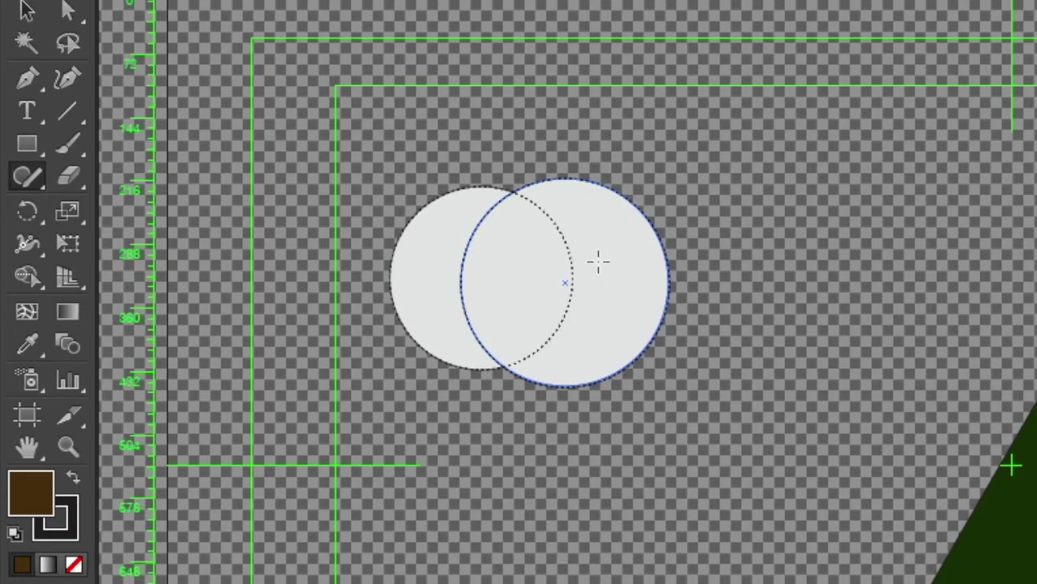
click(560, 124)
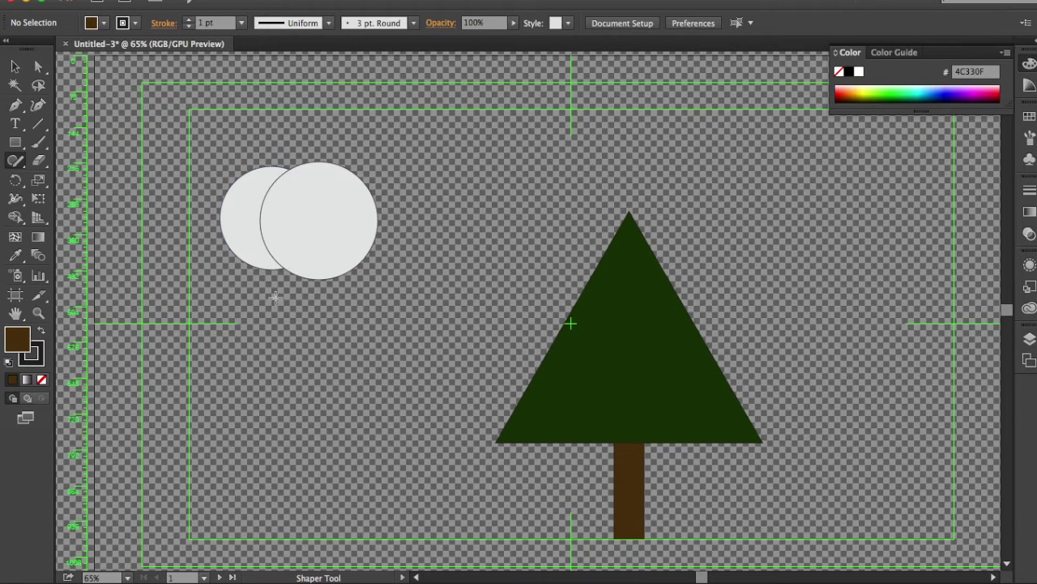
Step: Scribble out the right circle so only a light-grey crescent remains
click(281, 236)
drag(311, 181, 310, 178)
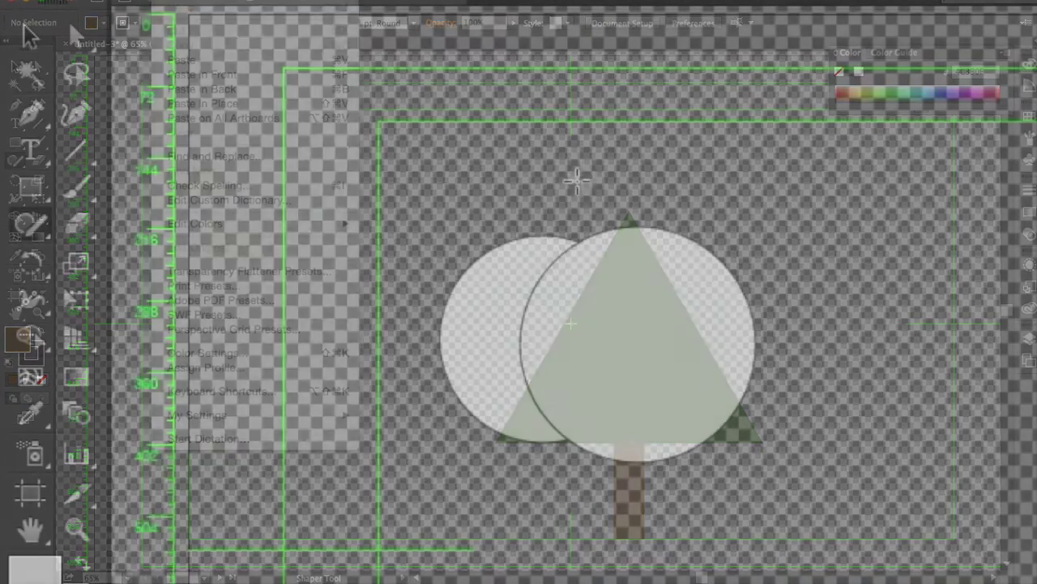
drag(288, 141, 320, 177)
mouse_move(638, 256)
mouse_down()
mouse_move(633, 323)
mouse_move(609, 348)
mouse_up()
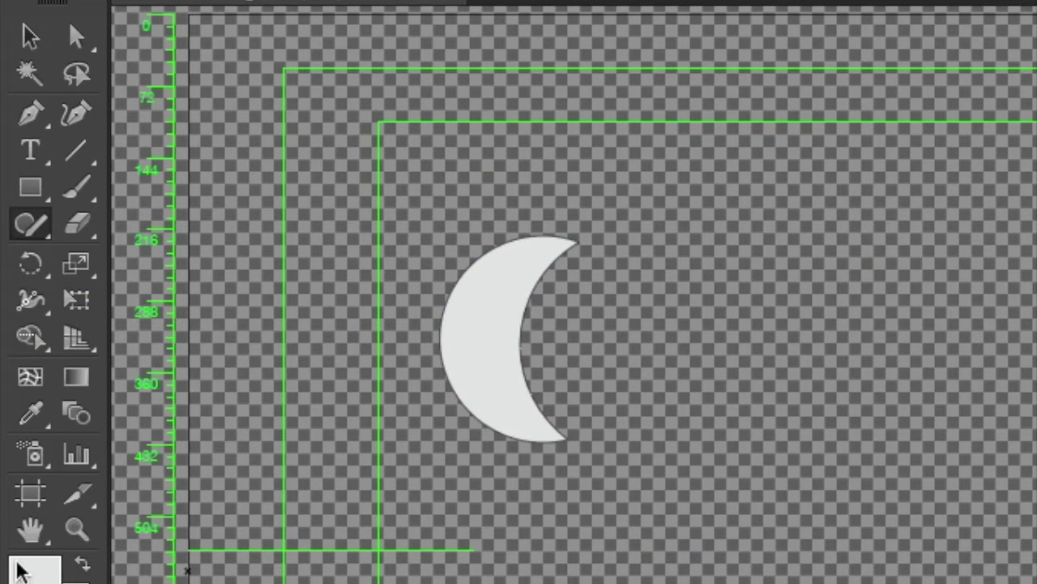
click(470, 326)
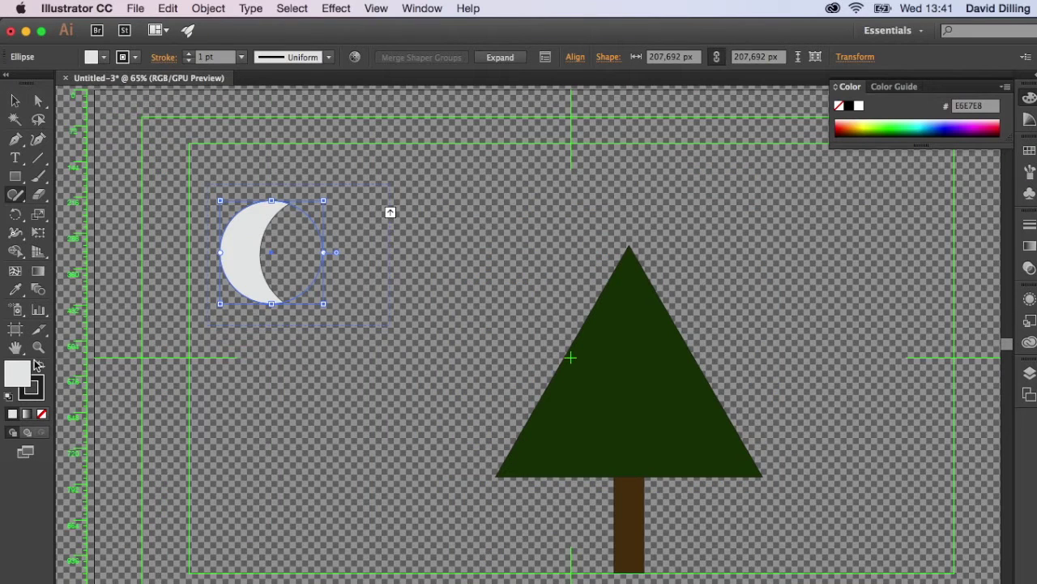
Step: Give the crescent moon a pale yellow F9E468 fill and reselect its ellipse
double_click(17, 374)
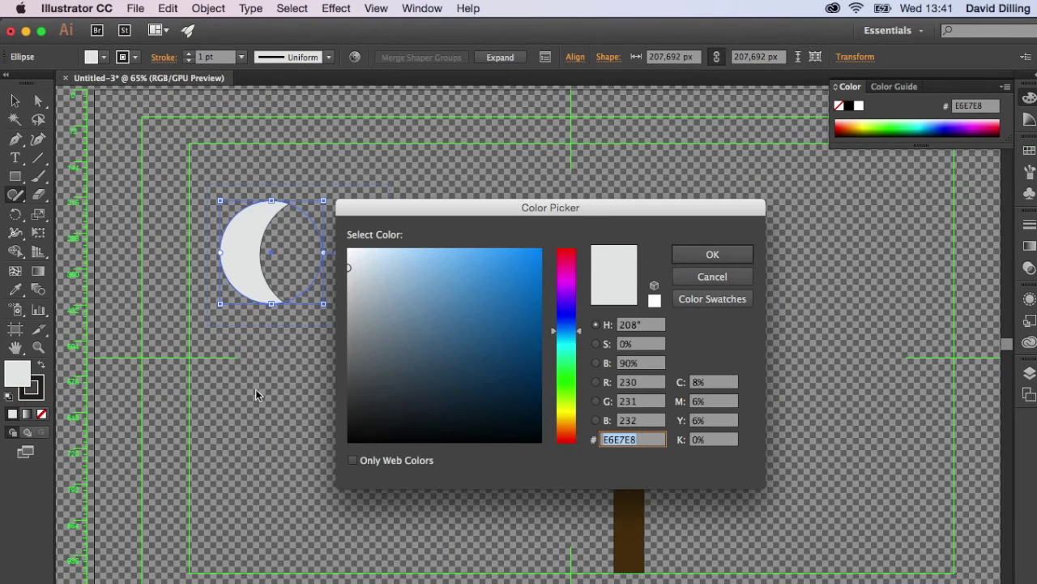
click(558, 423)
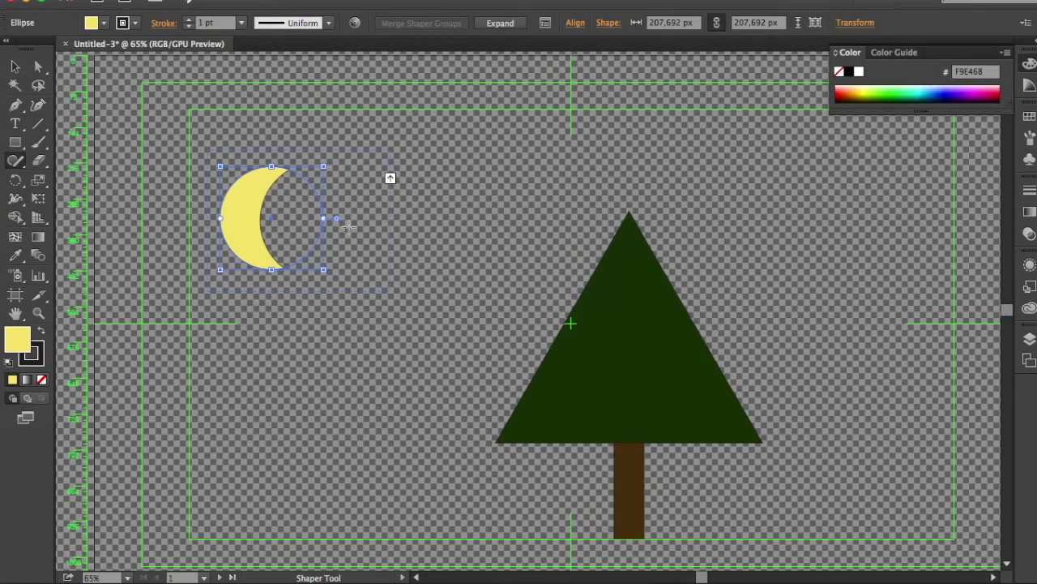
click(348, 226)
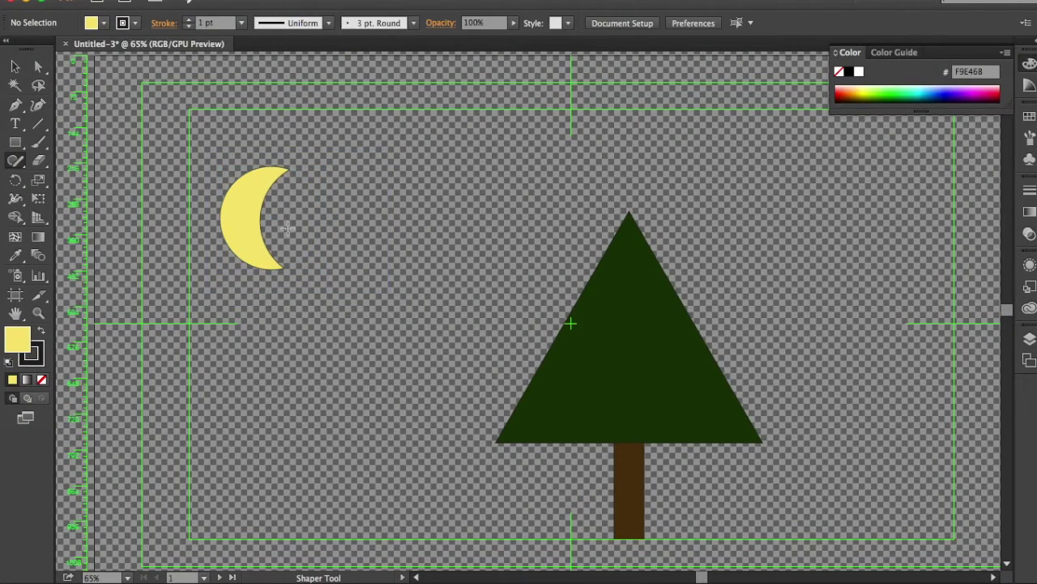
click(227, 213)
click(235, 218)
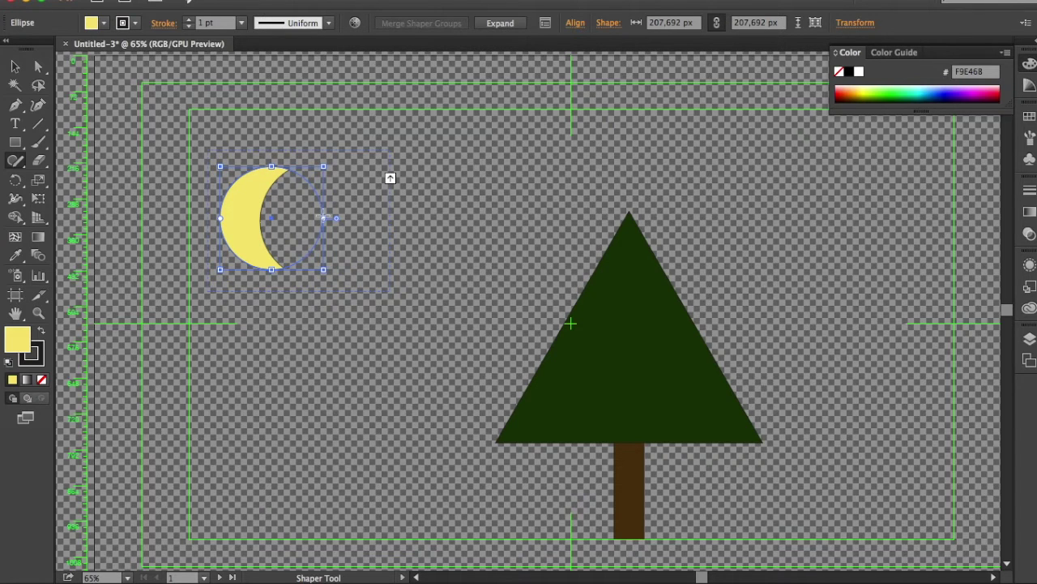
Step: Shrink the crescent moon after undoing an enlargement, then drag out a text area
drag(323, 220, 340, 217)
key(super+z)
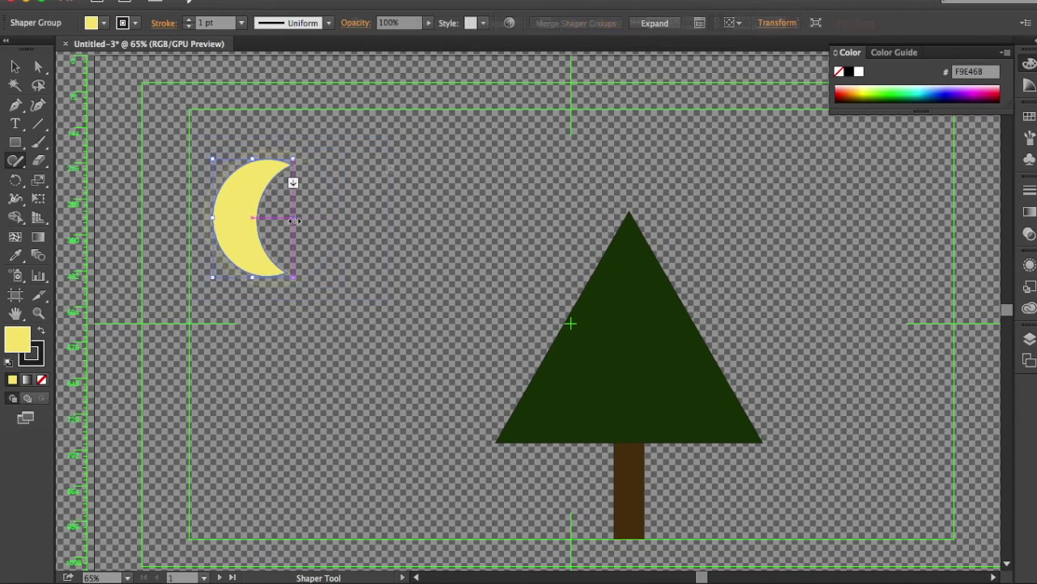
drag(297, 277, 296, 264)
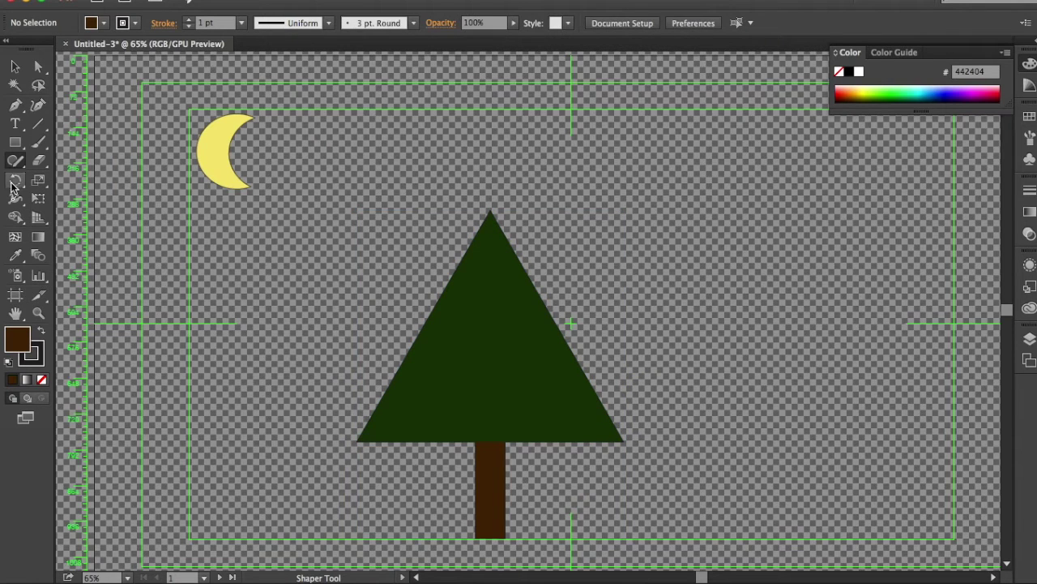
click(13, 126)
drag(570, 157, 940, 296)
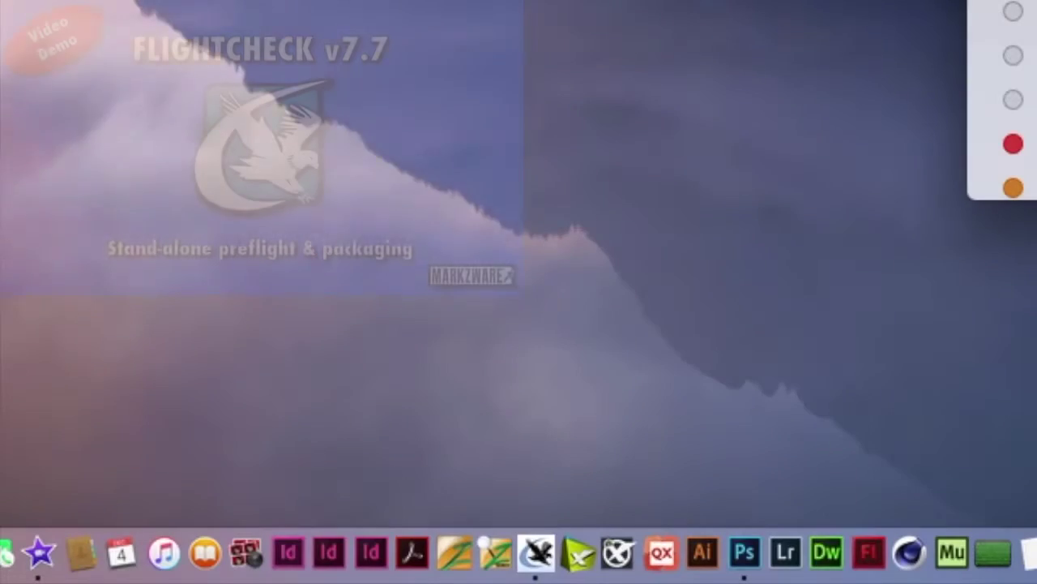
Step: Preflight Shaper-Tool-test2.ai in FlightCheck, getting 29 flagged items, and view the Fonts settings
drag(626, 1, 537, 551)
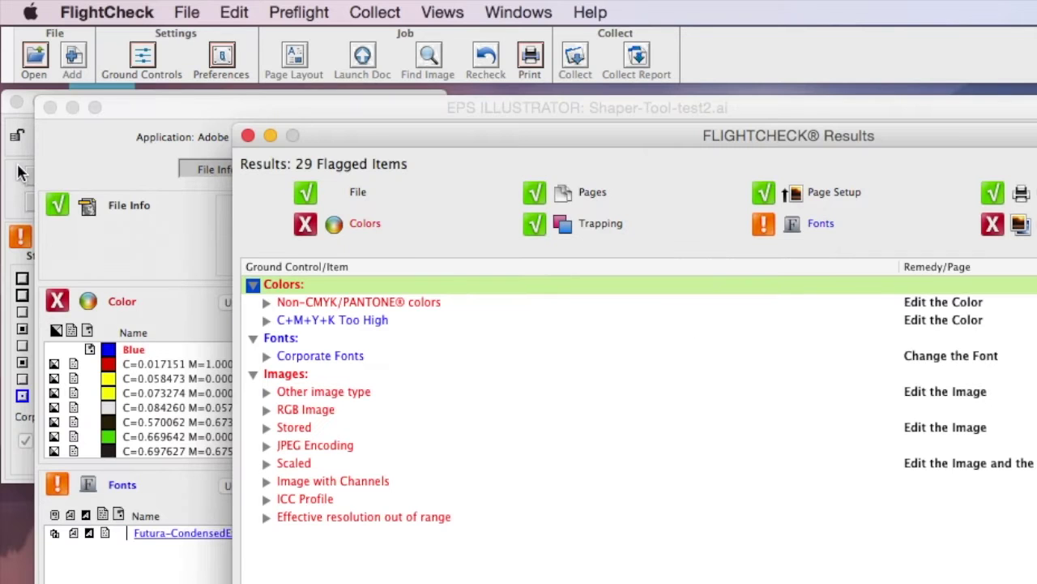
click(12, 129)
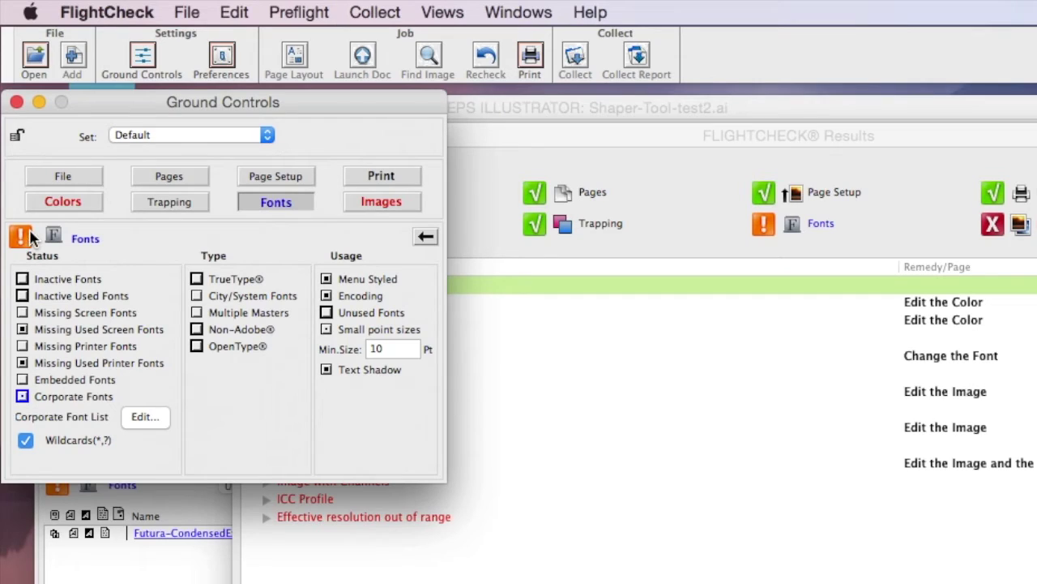
Step: Check Images settings, expand Other image type's three transparent images, and raise the EPS ILLUSTRATOR report
click(377, 204)
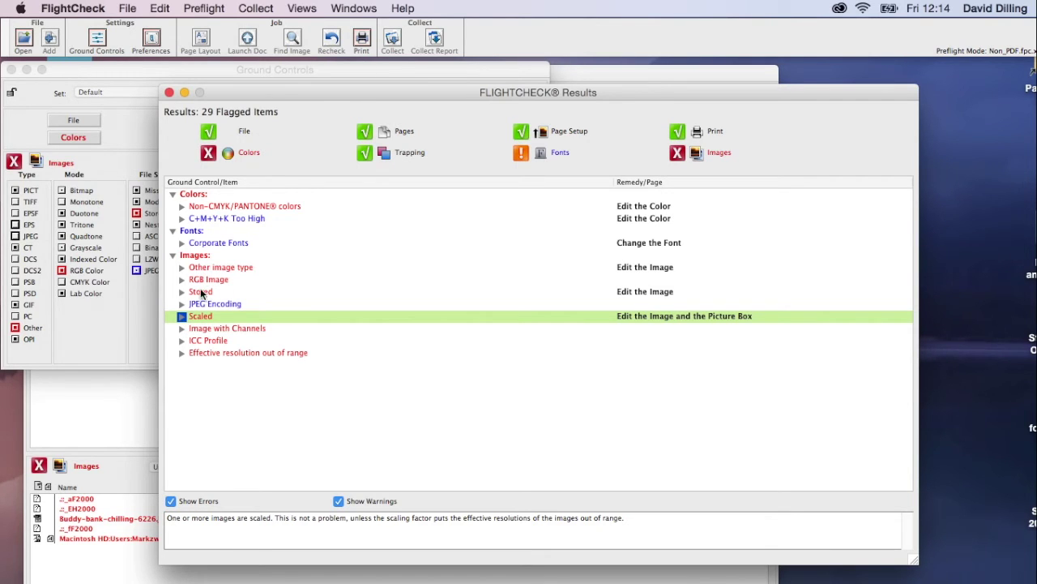
click(180, 267)
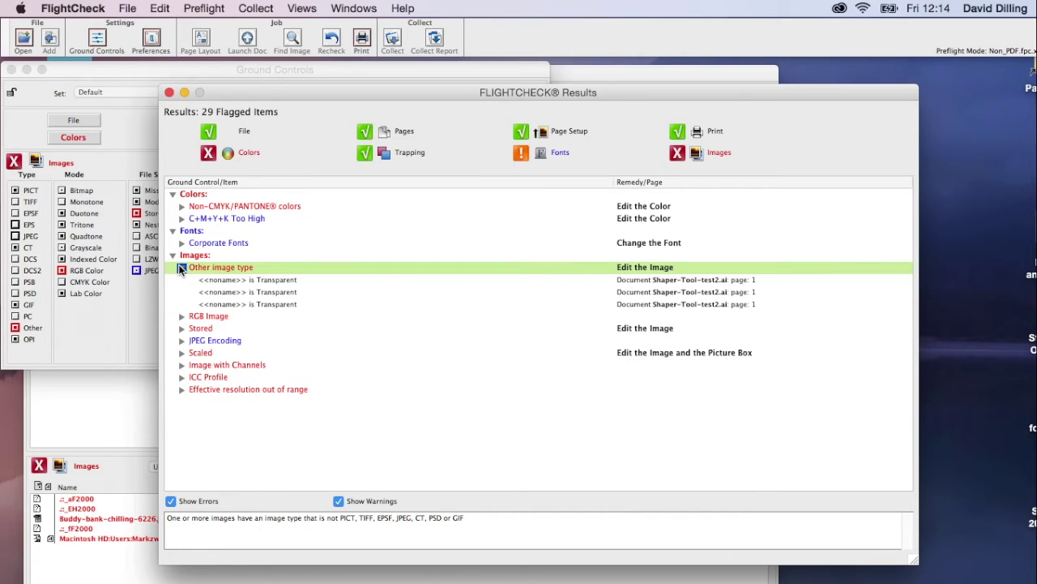
click(265, 279)
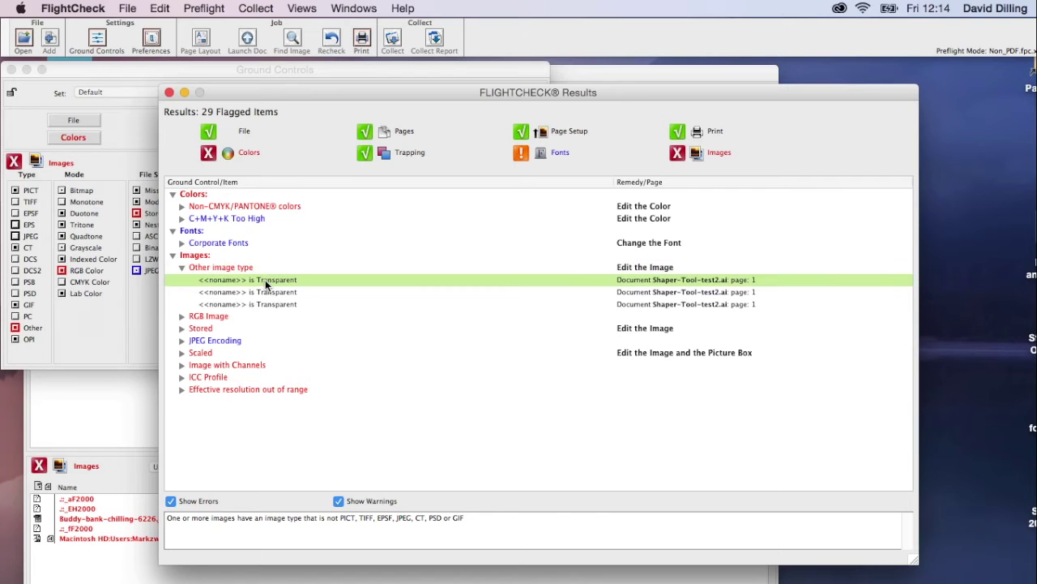
click(120, 422)
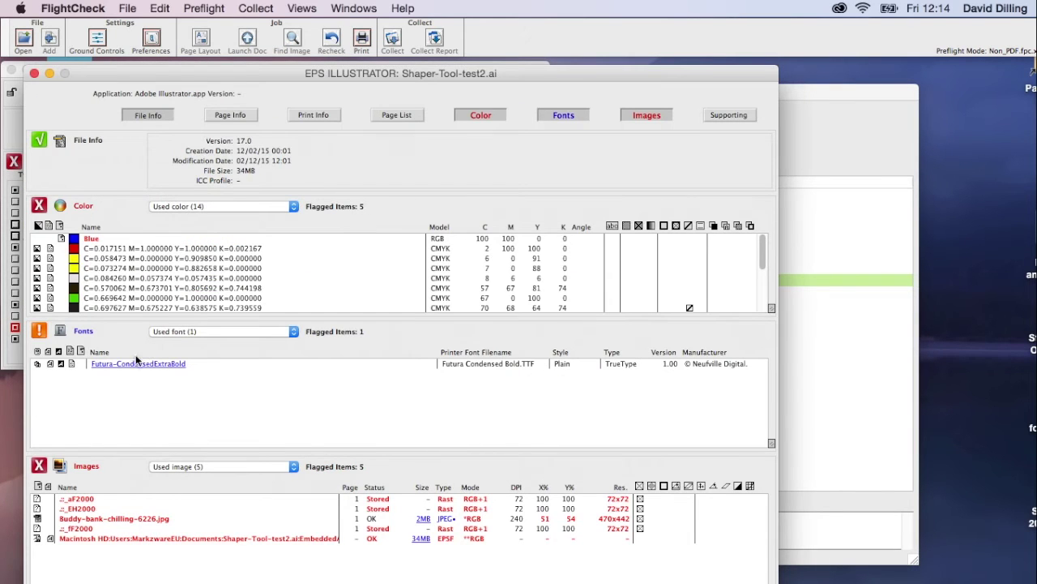
Step: Review the first stored image's details, then bring up the Page Layout preview
click(78, 498)
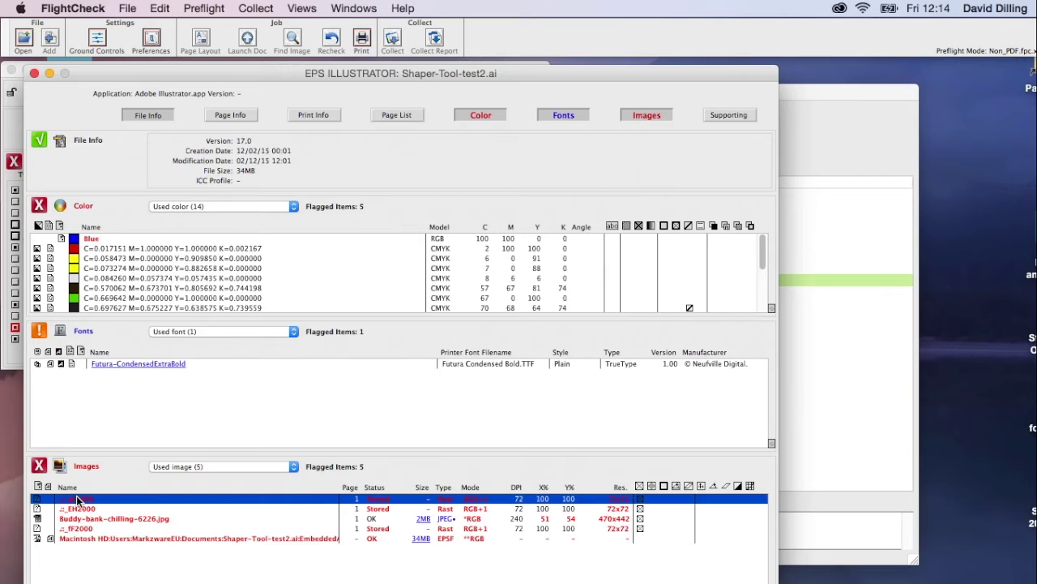
double_click(77, 499)
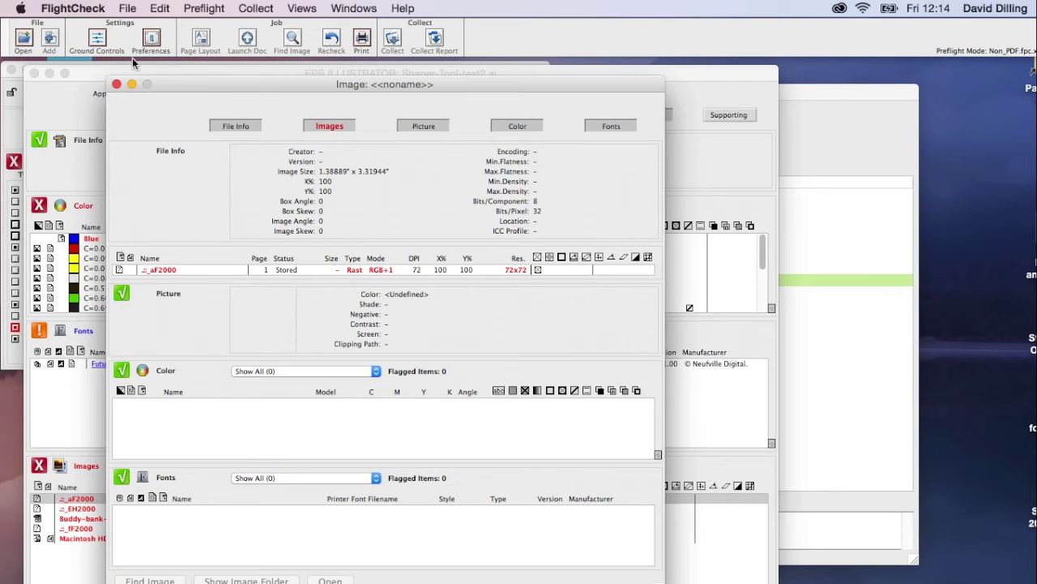
click(117, 85)
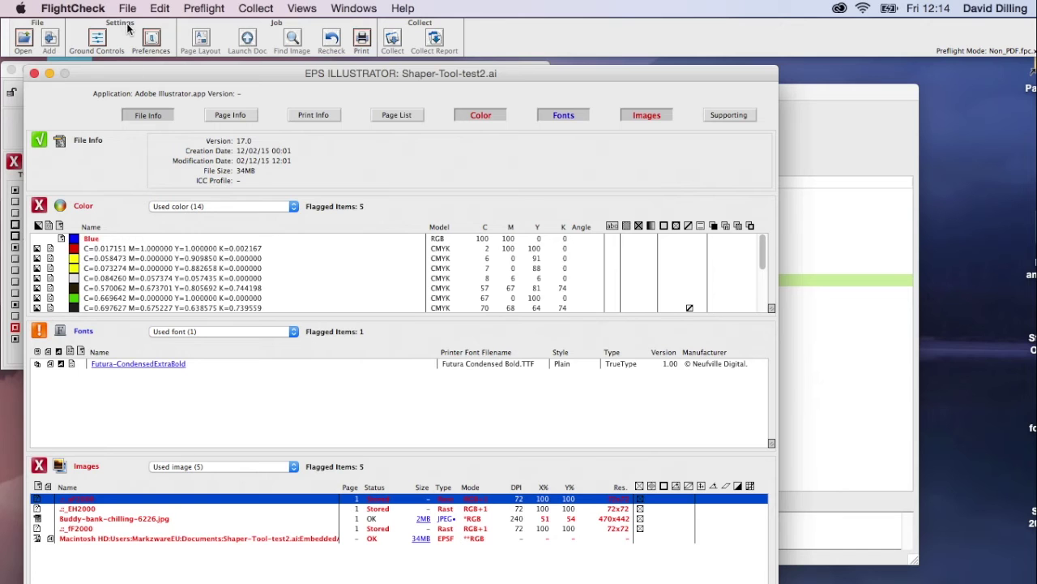
click(200, 42)
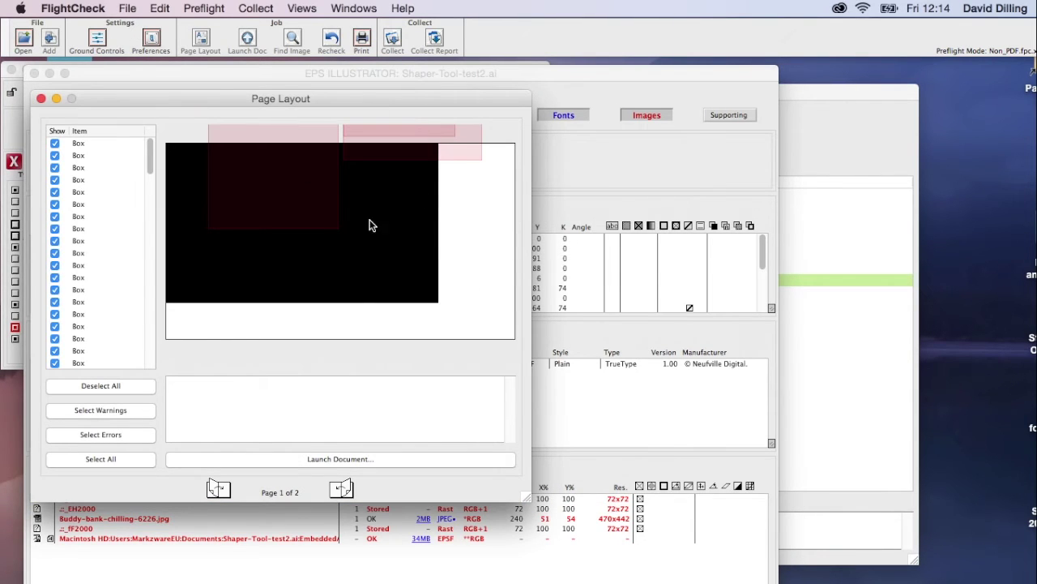
Step: Show where the flagged images, including the last one, sit on page 1
scroll(96, 197, down, 10)
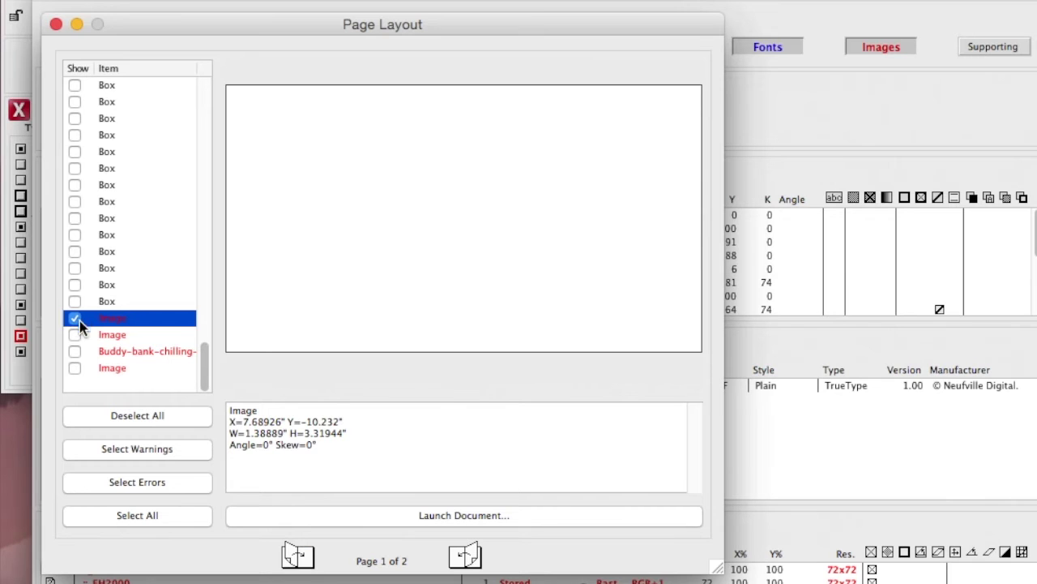
click(55, 327)
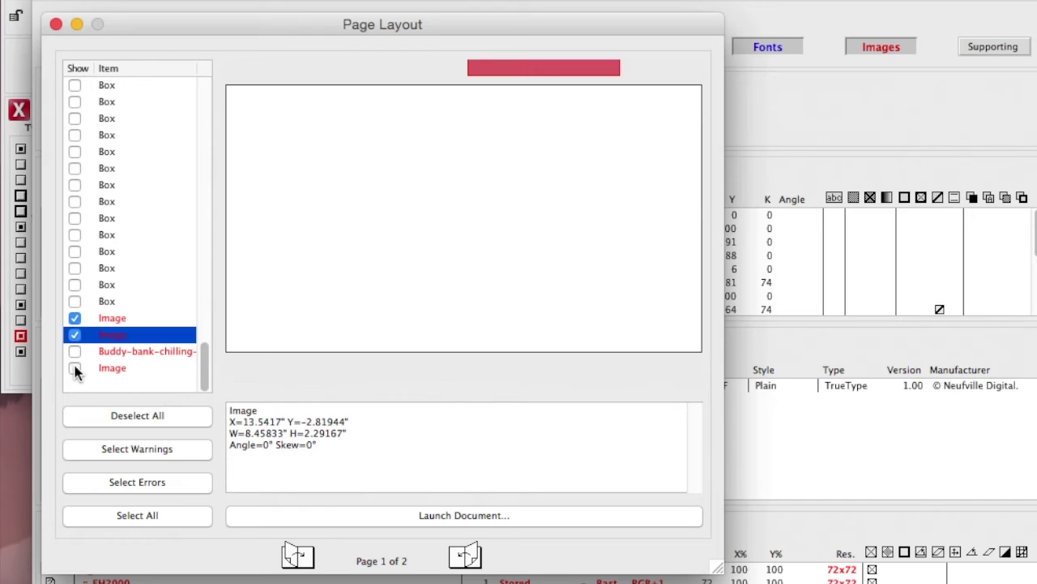
click(76, 368)
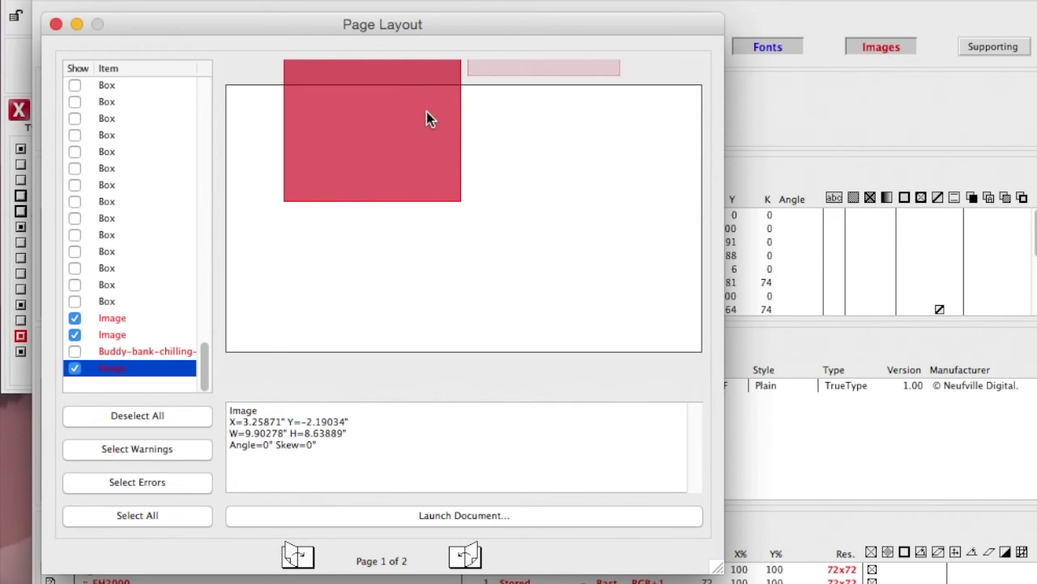
Step: Relaunch Shaper-Tool-test2.ai in Illustrator and close the Page Layout preview
click(535, 517)
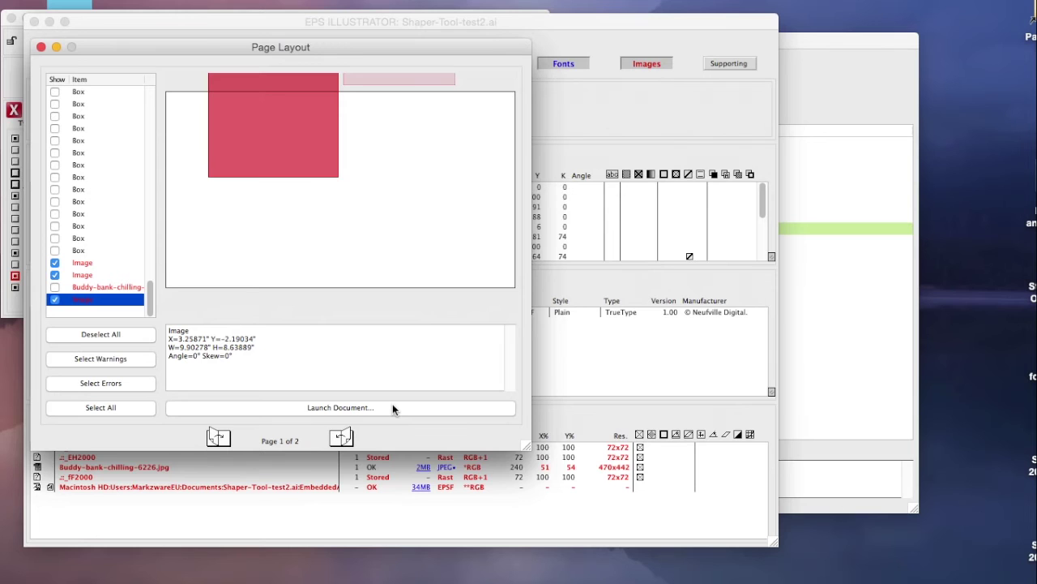
click(392, 407)
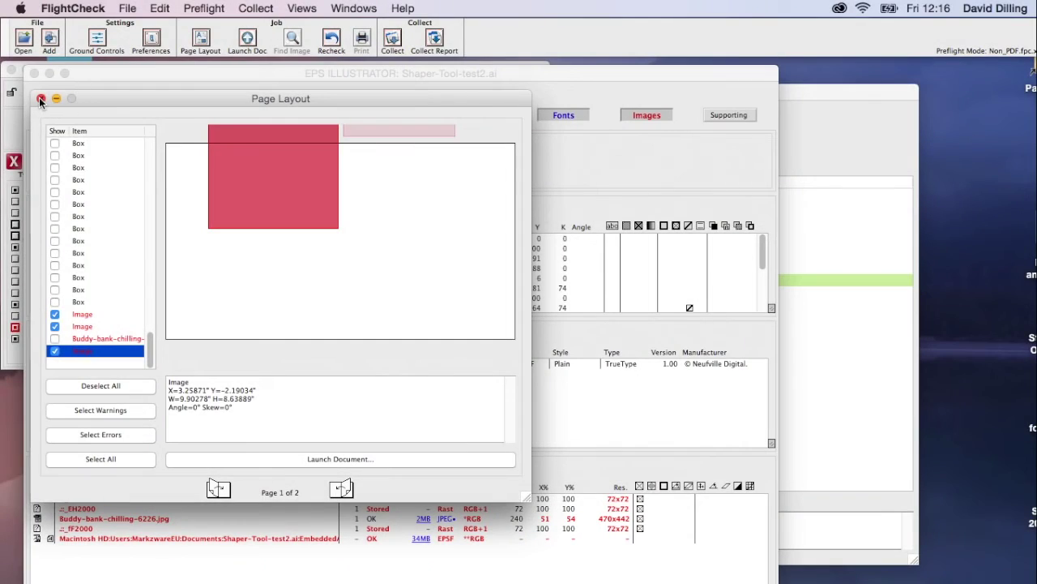
click(40, 99)
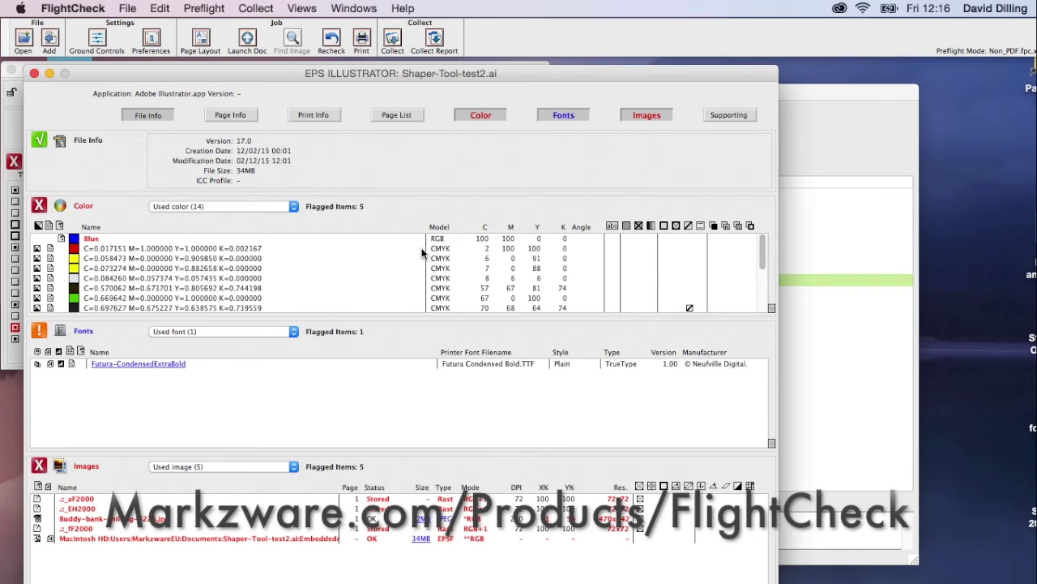
Step: Collect the job with Compress Job enabled, producing Shaper-Tool-test2.ai_f.zip
click(263, 7)
click(260, 27)
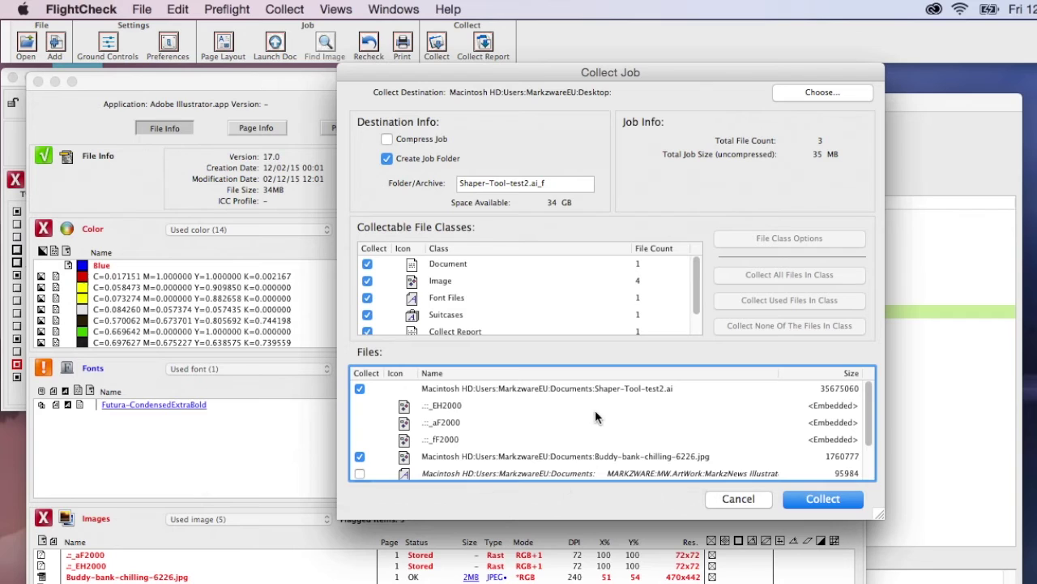
click(388, 140)
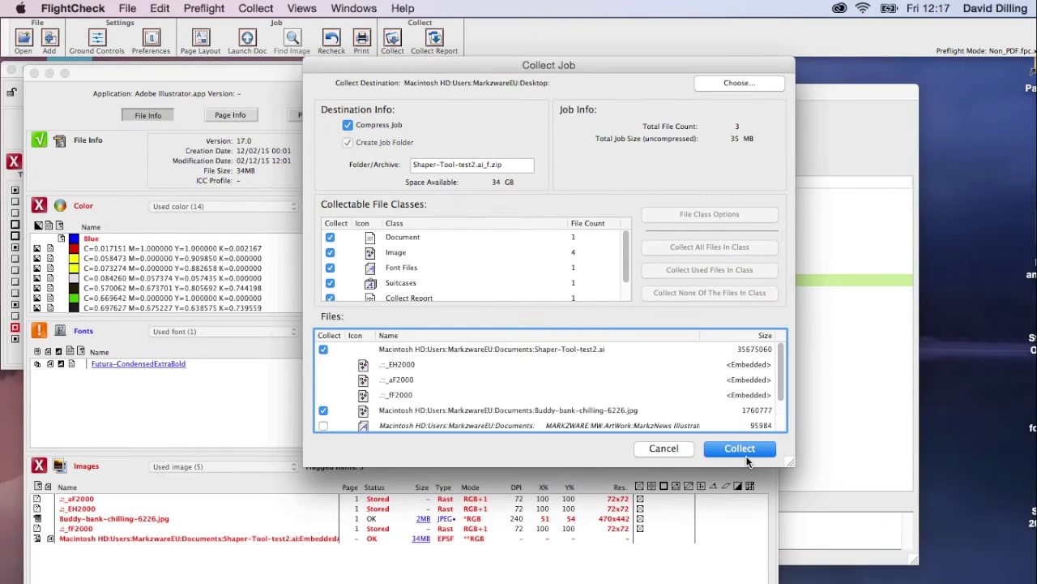
click(741, 448)
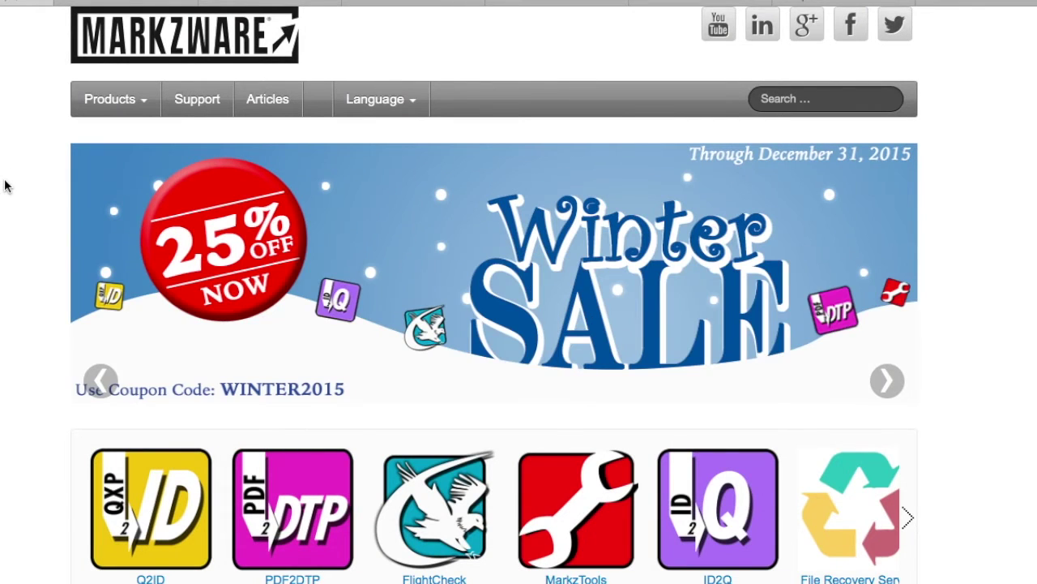
Step: Scroll down the Markzware home page toward the FlightCheck product link
scroll(5, 187, down, 3)
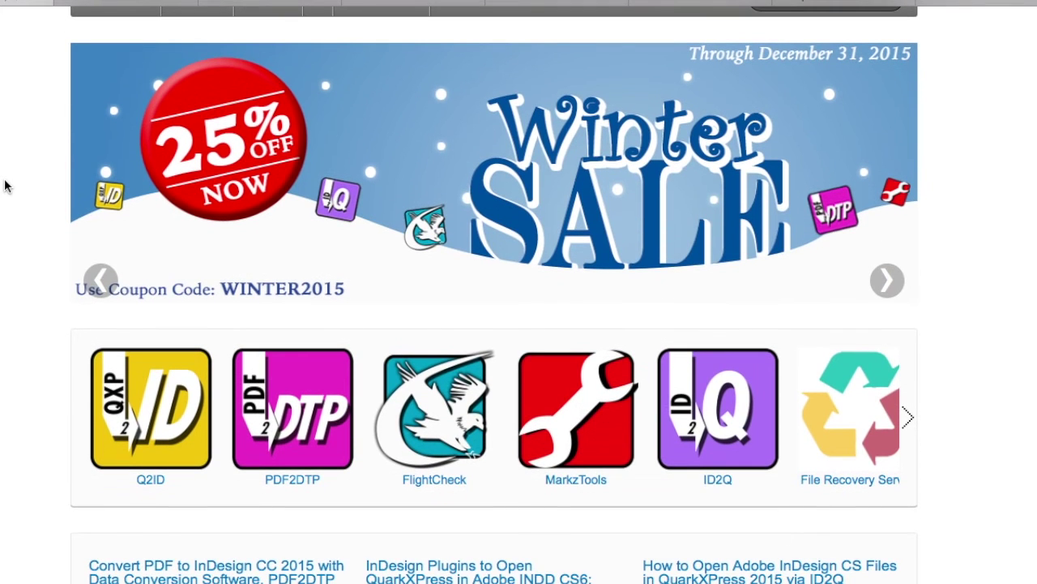
scroll(31, 267, down, 2)
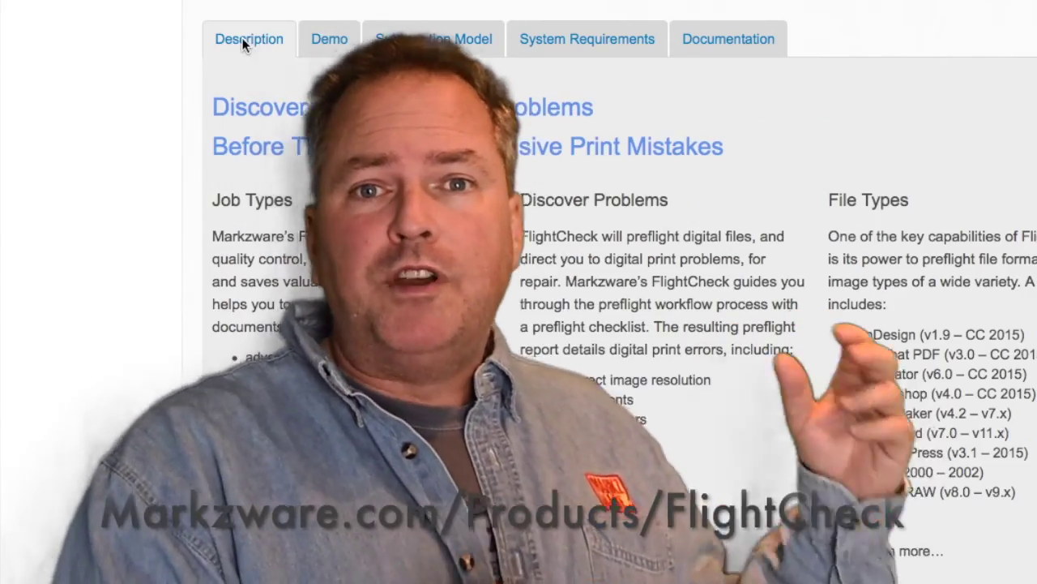
scroll(93, 211, down, 2)
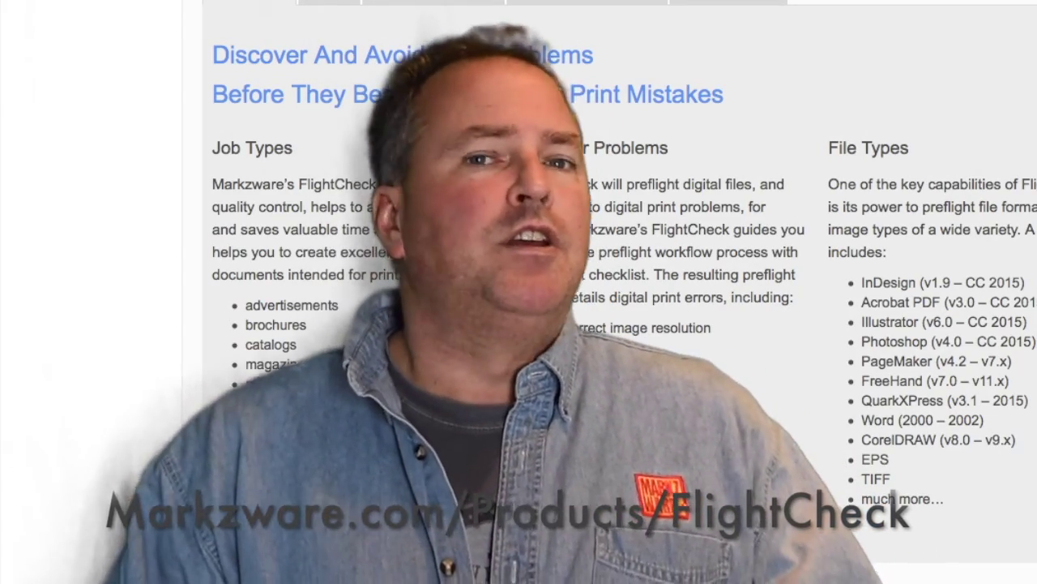
scroll(518, 292, up, 1)
scroll(519, 292, up, 5)
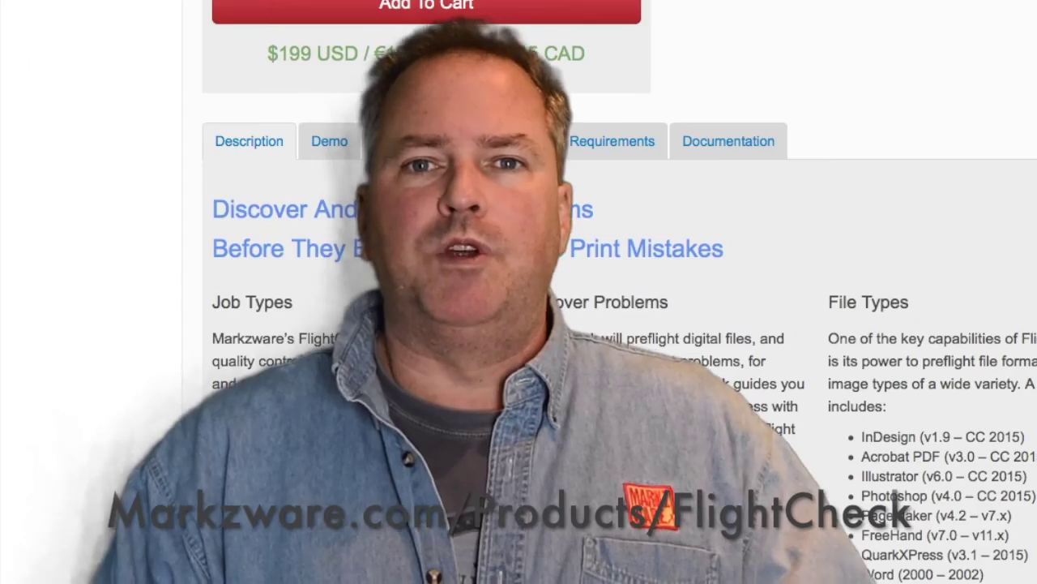
scroll(175, 230, up, 2)
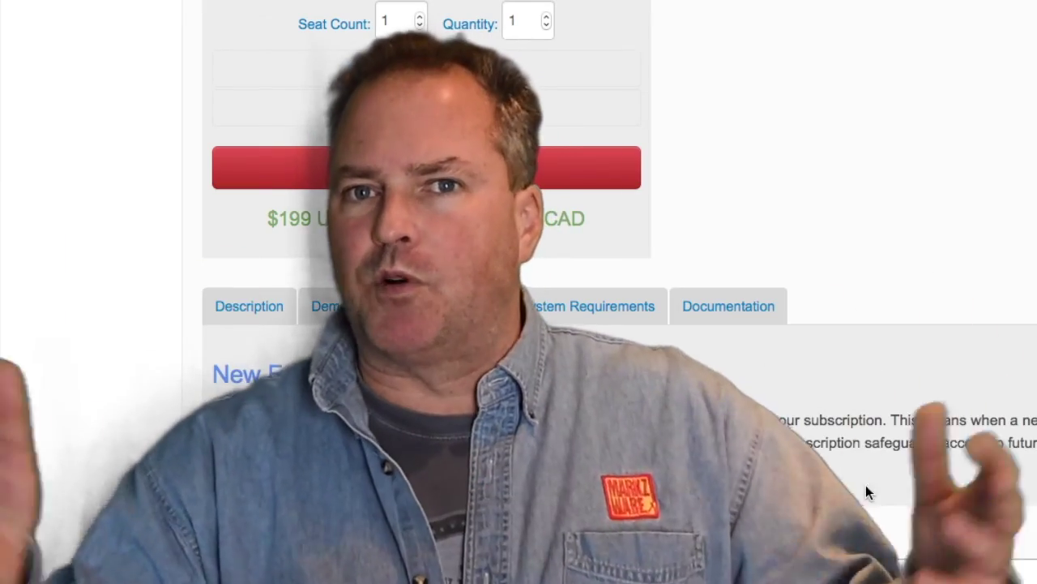
scroll(146, 284, up, 10)
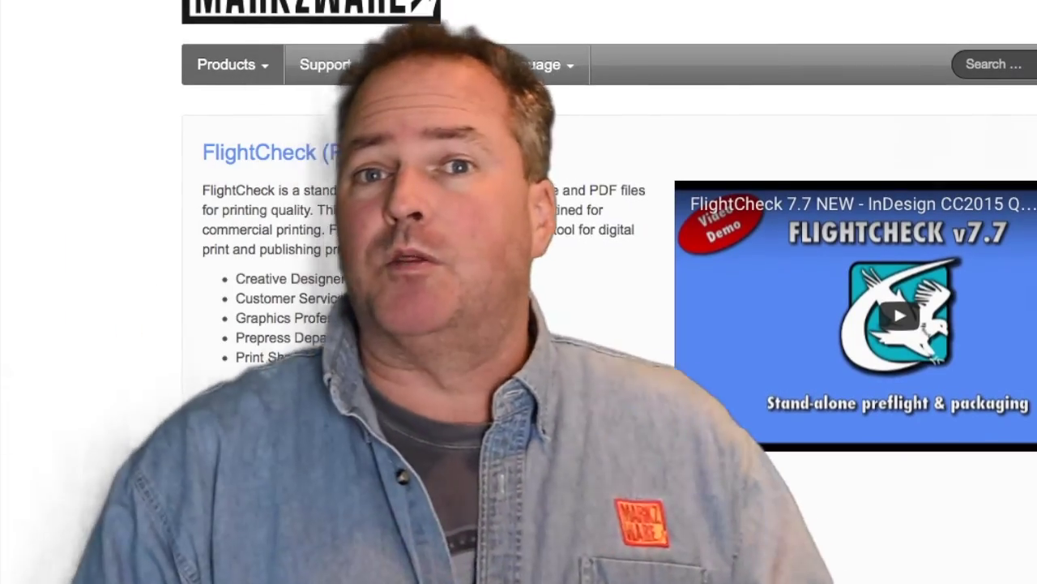